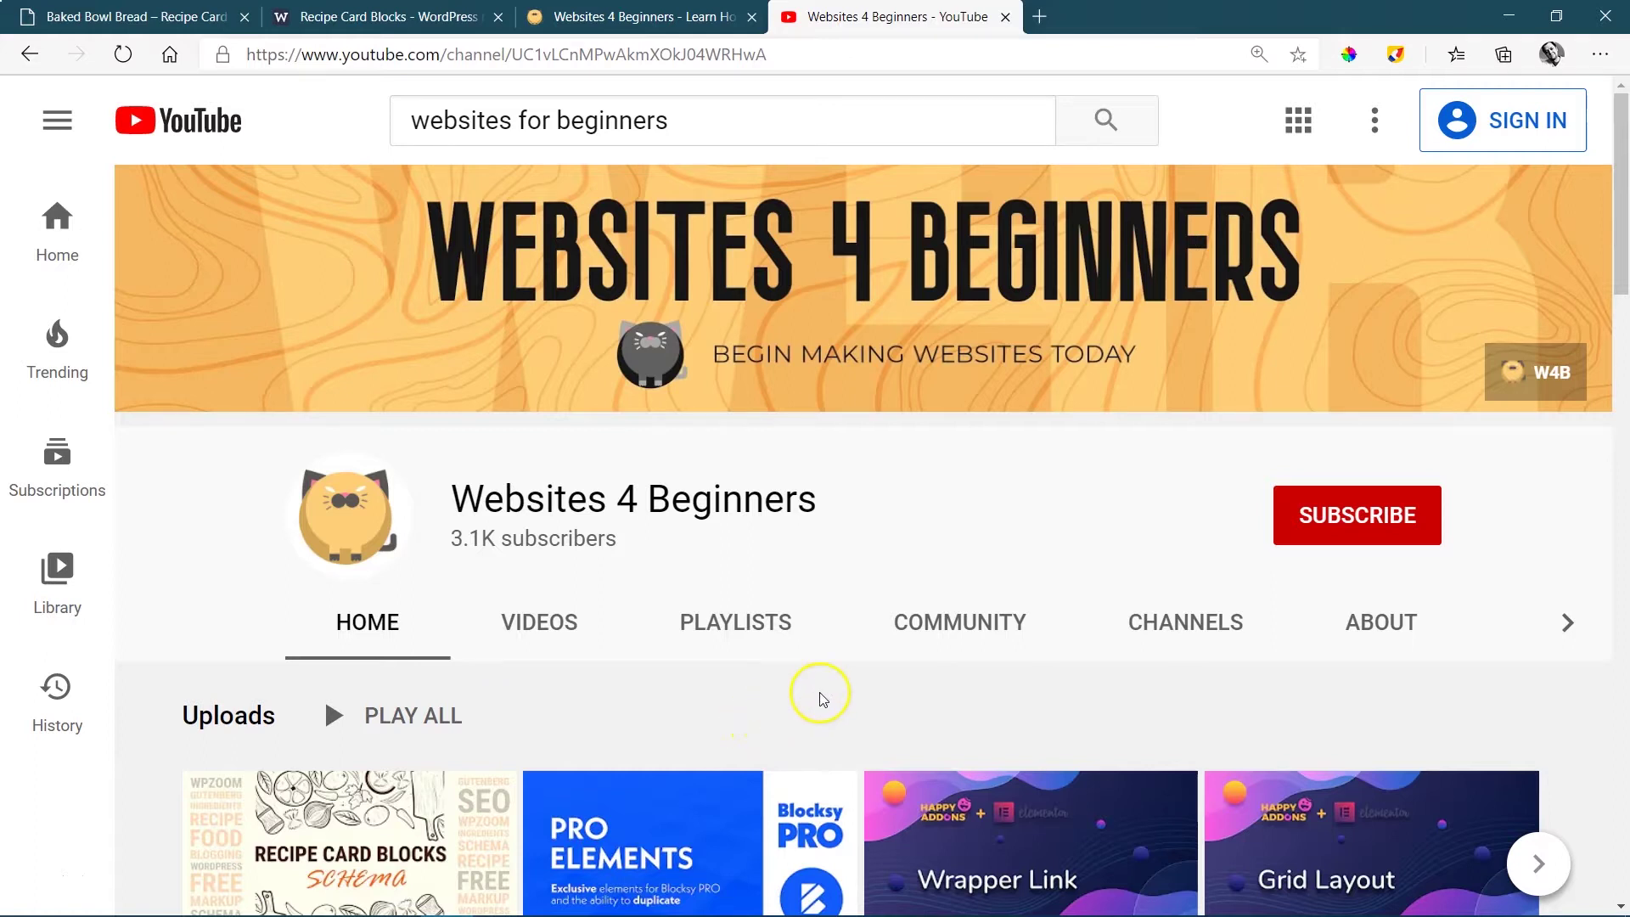
Start the Recipe Card Blocks YouTube tutorial muted, then return to the Baked Bowl Bread preview tab
{"action": "scroll", "coordinate": [822, 696], "scroll_direction": "down", "scroll_amount": 5}
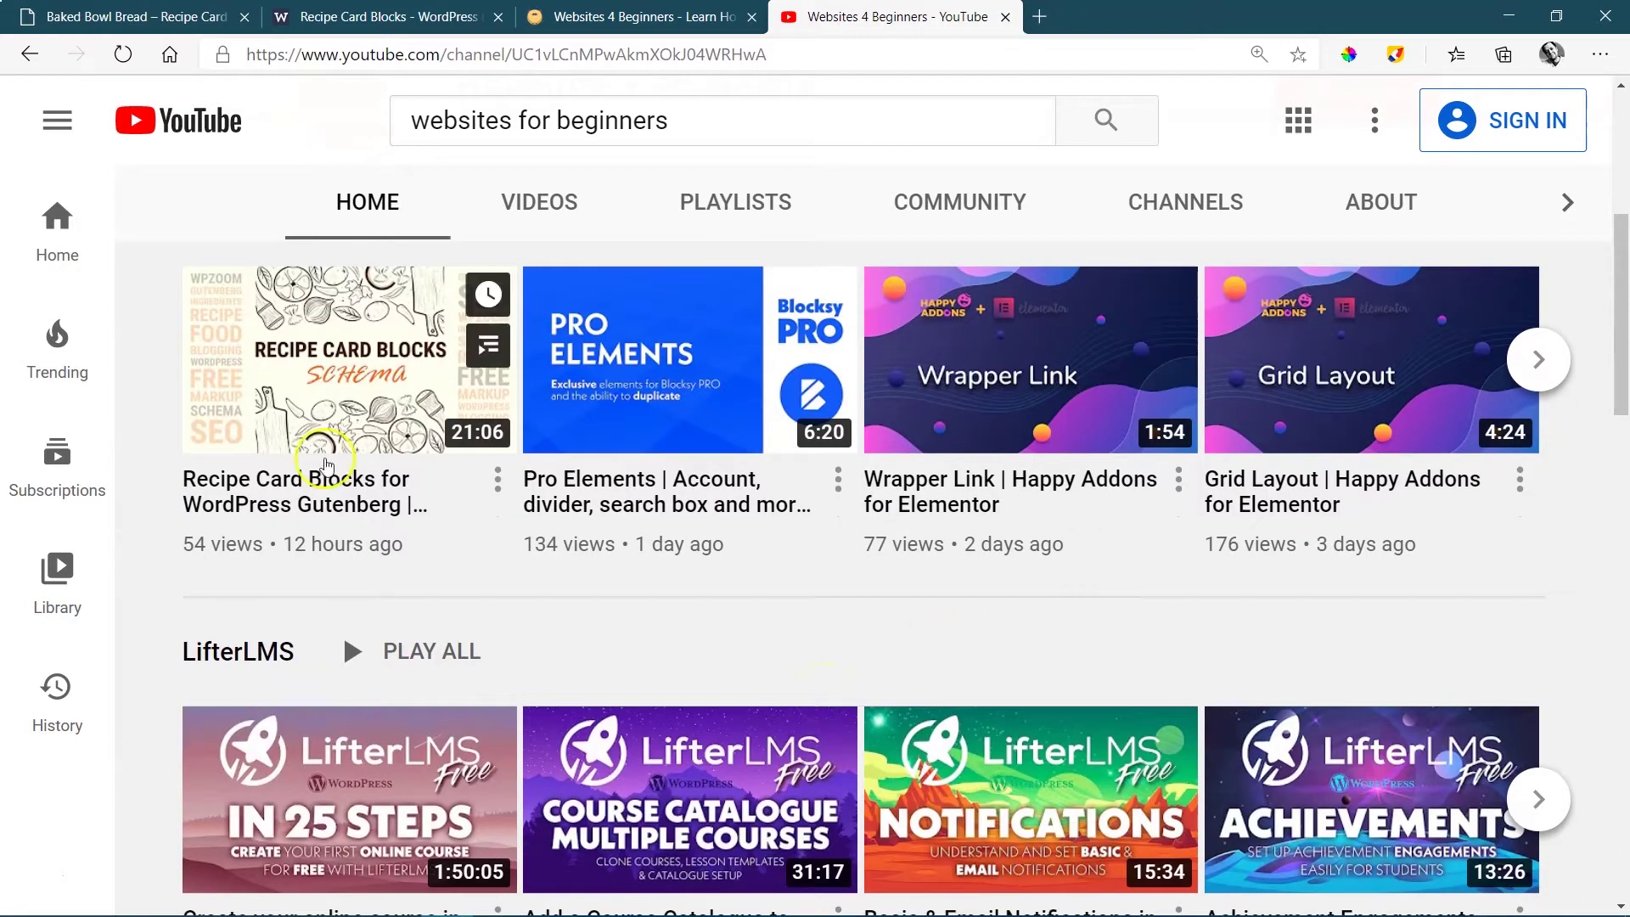
{"action": "left_click", "coordinate": [327, 482]}
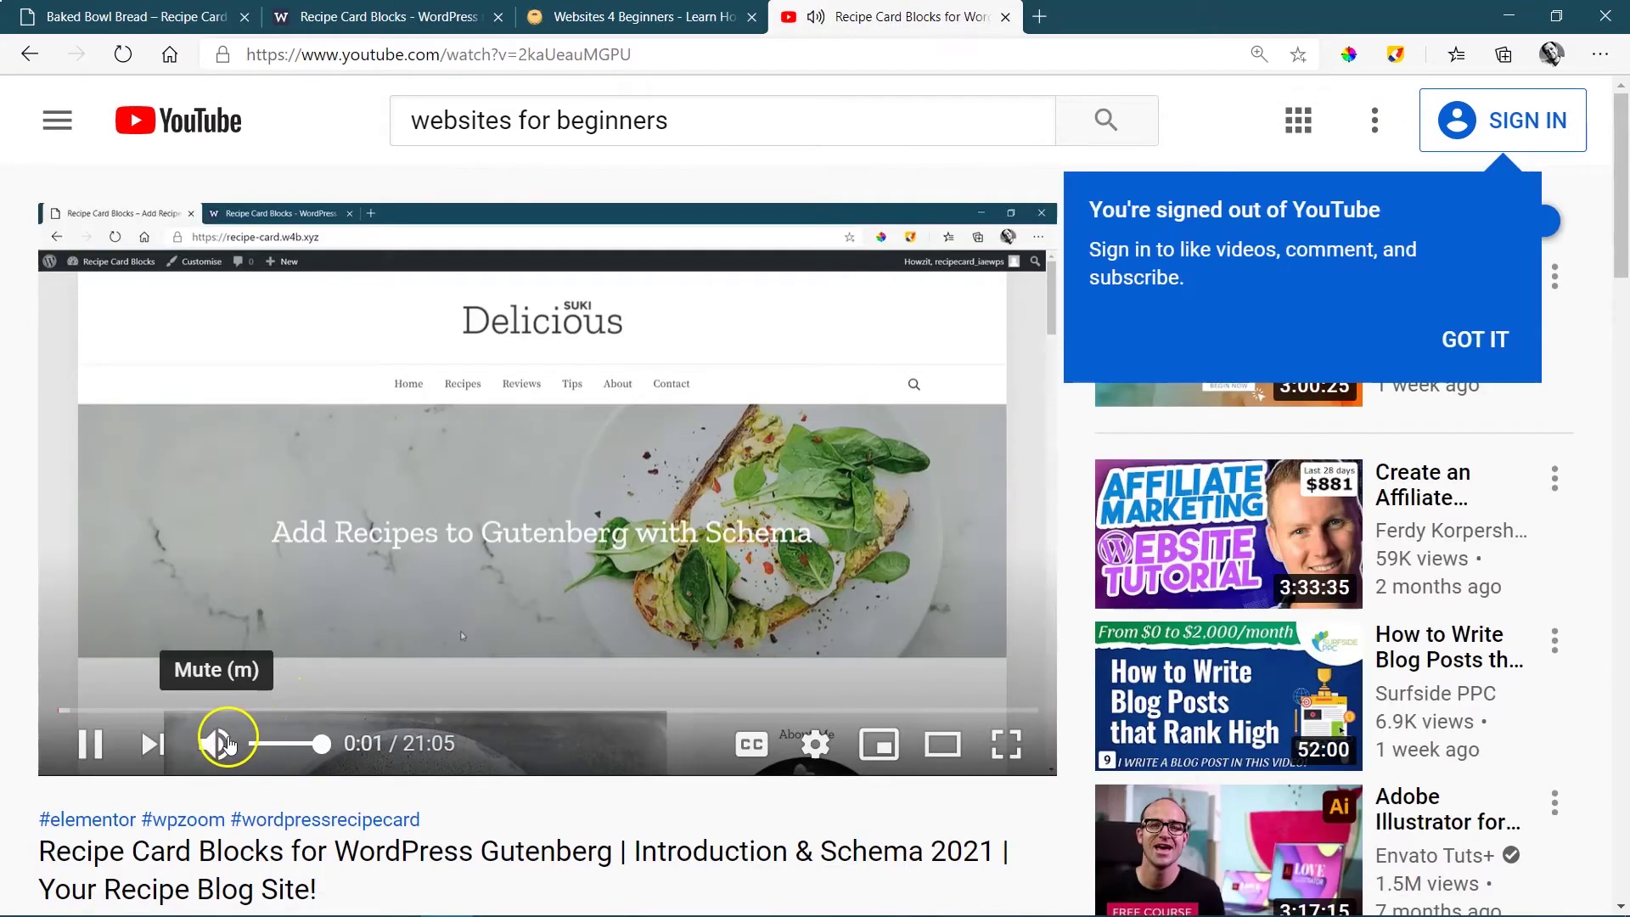
{"action": "left_click", "coordinate": [219, 744]}
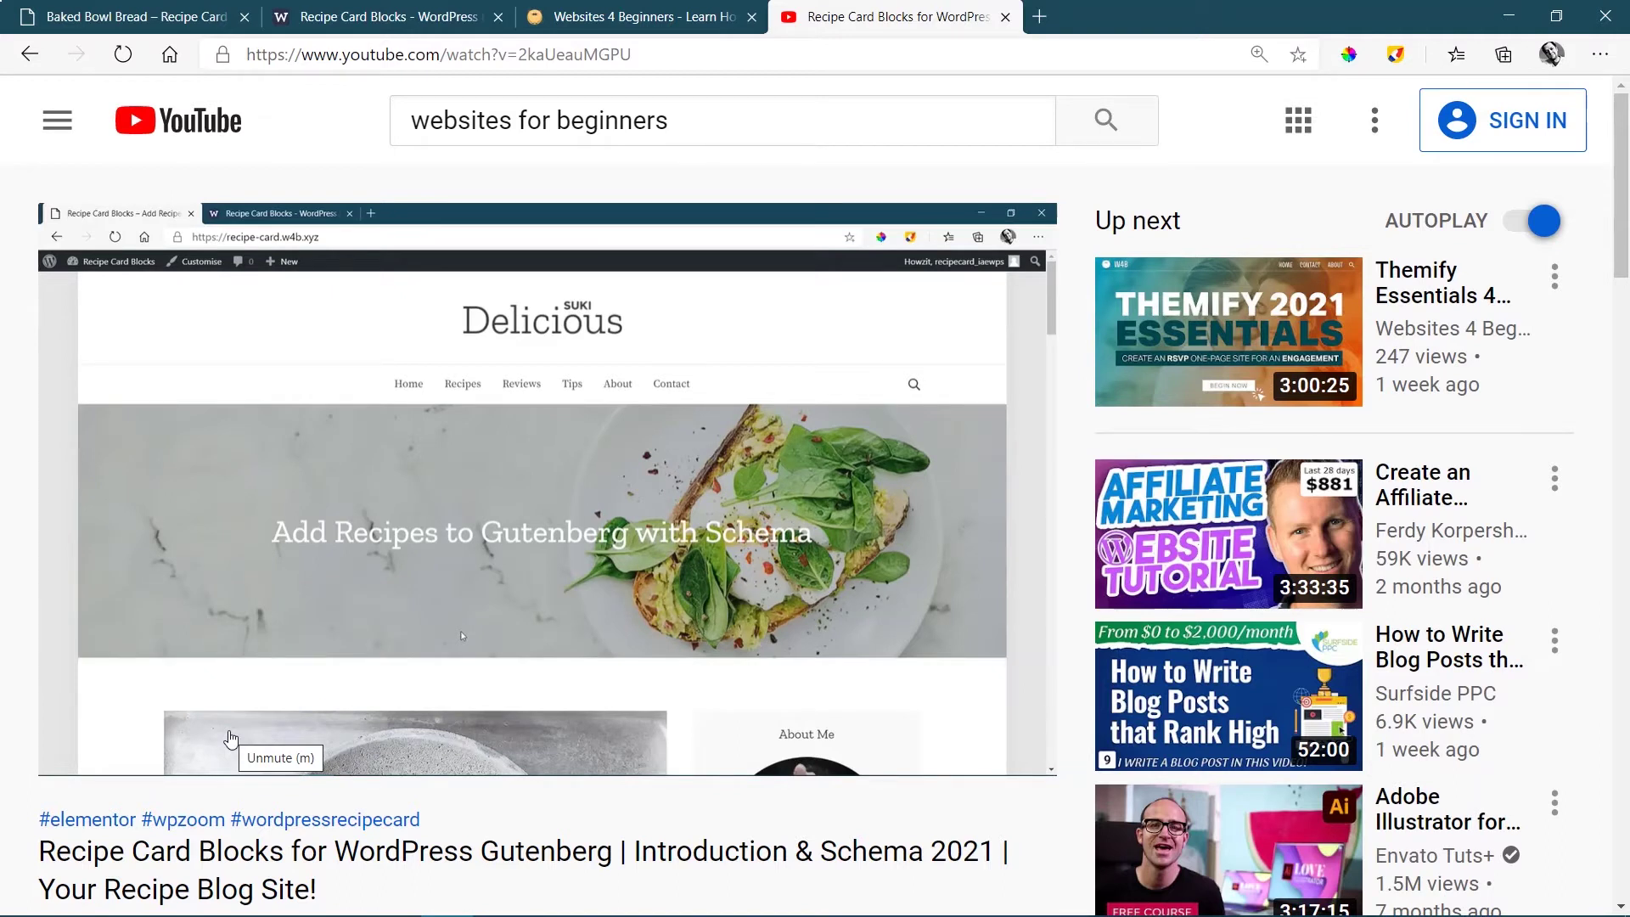
{"action": "left_click", "coordinate": [346, 18]}
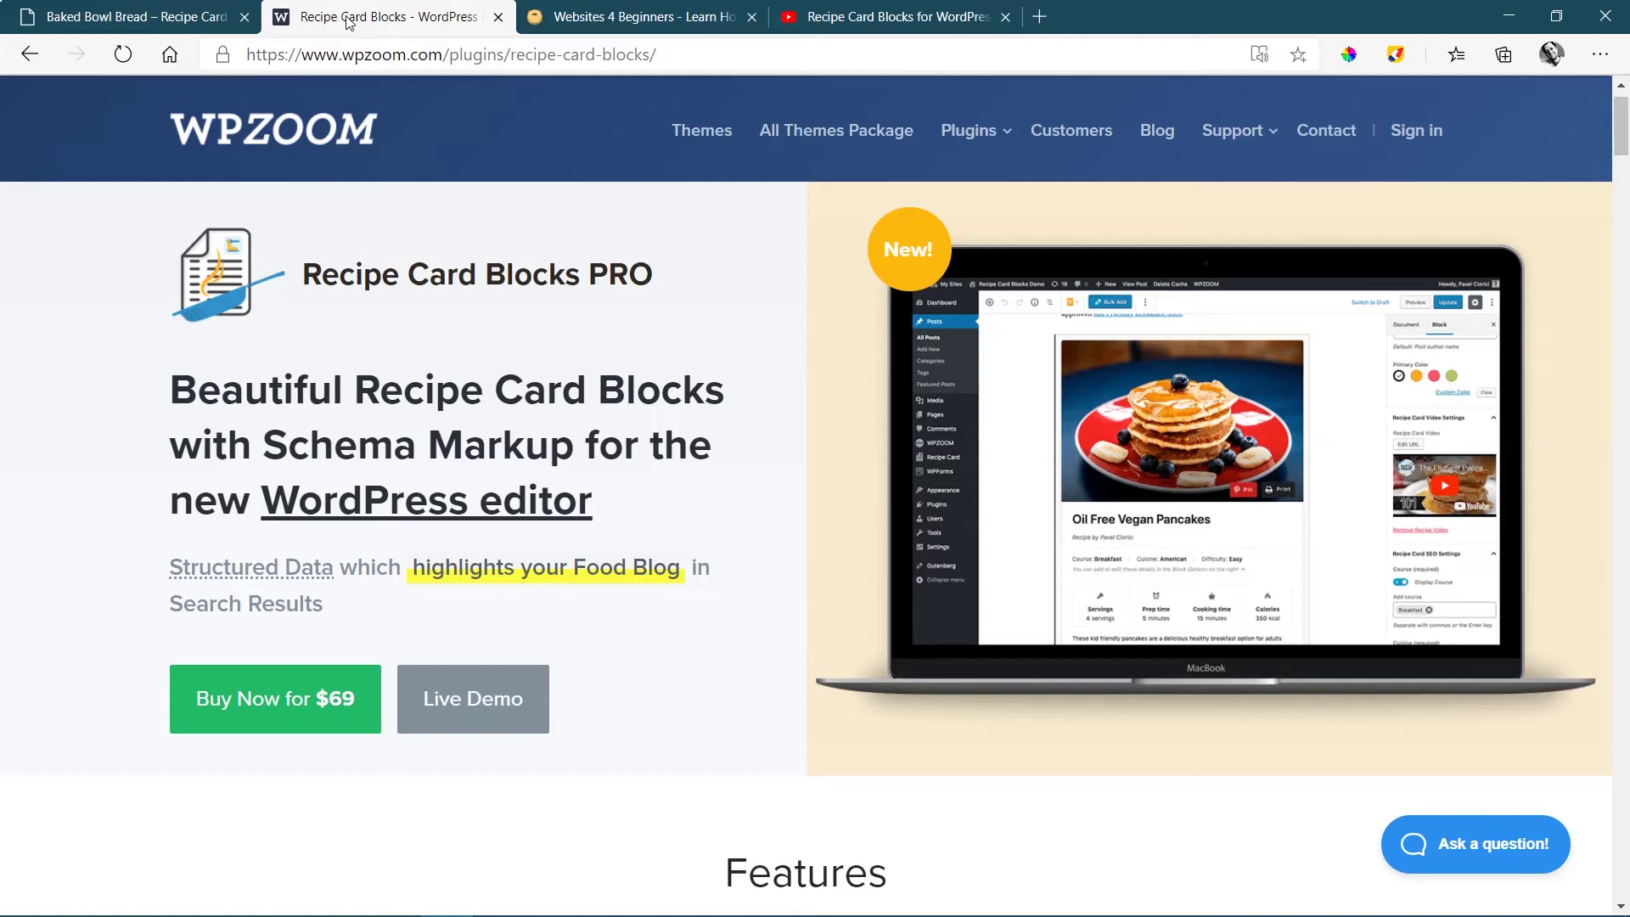
{"action": "left_click", "coordinate": [119, 17]}
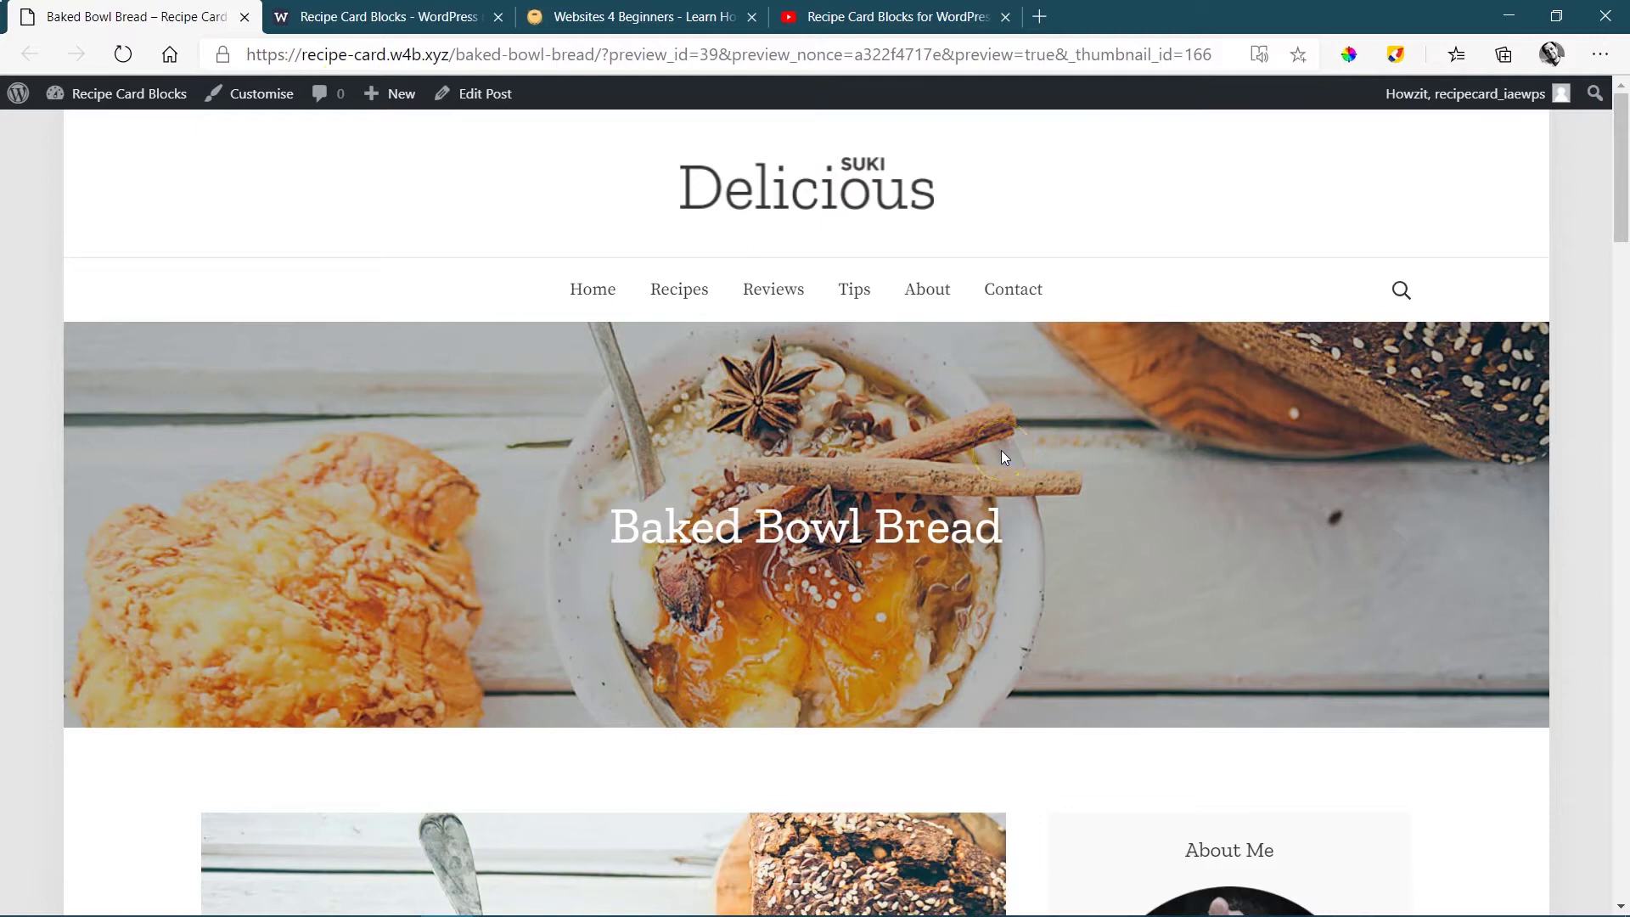
{"action": "scroll", "coordinate": [1056, 618], "scroll_direction": "down", "scroll_amount": 10}
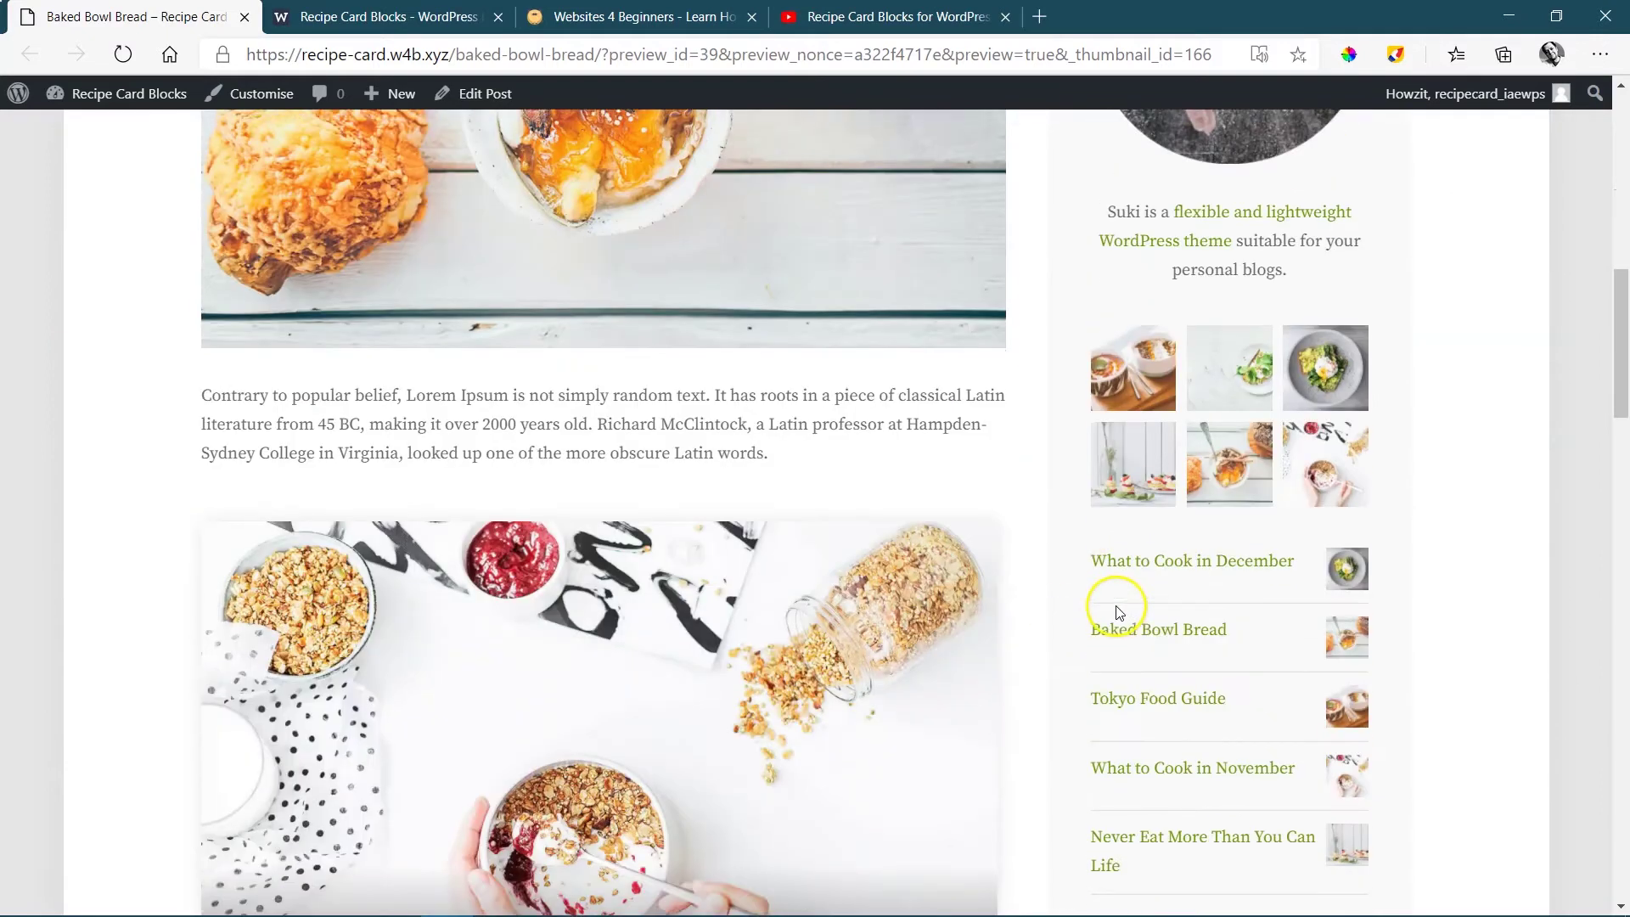
{"action": "scroll", "coordinate": [961, 518], "scroll_direction": "up", "scroll_amount": 5}
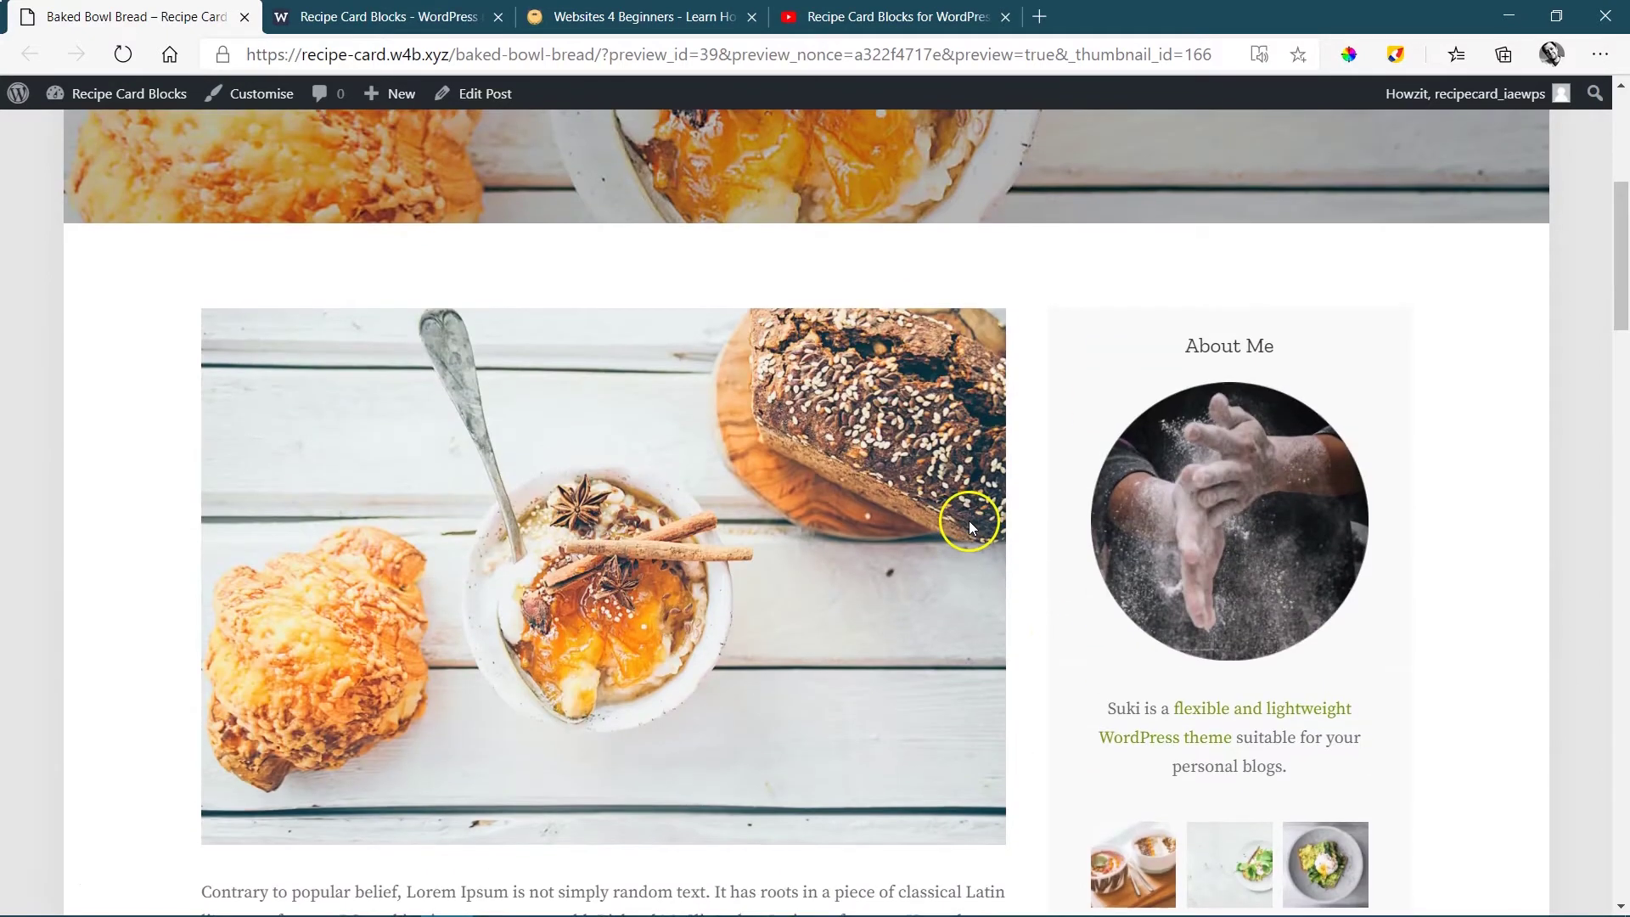
{"action": "scroll", "coordinate": [969, 522], "scroll_direction": "down", "scroll_amount": 6}
{"action": "scroll", "coordinate": [973, 528], "scroll_direction": "up", "scroll_amount": 9}
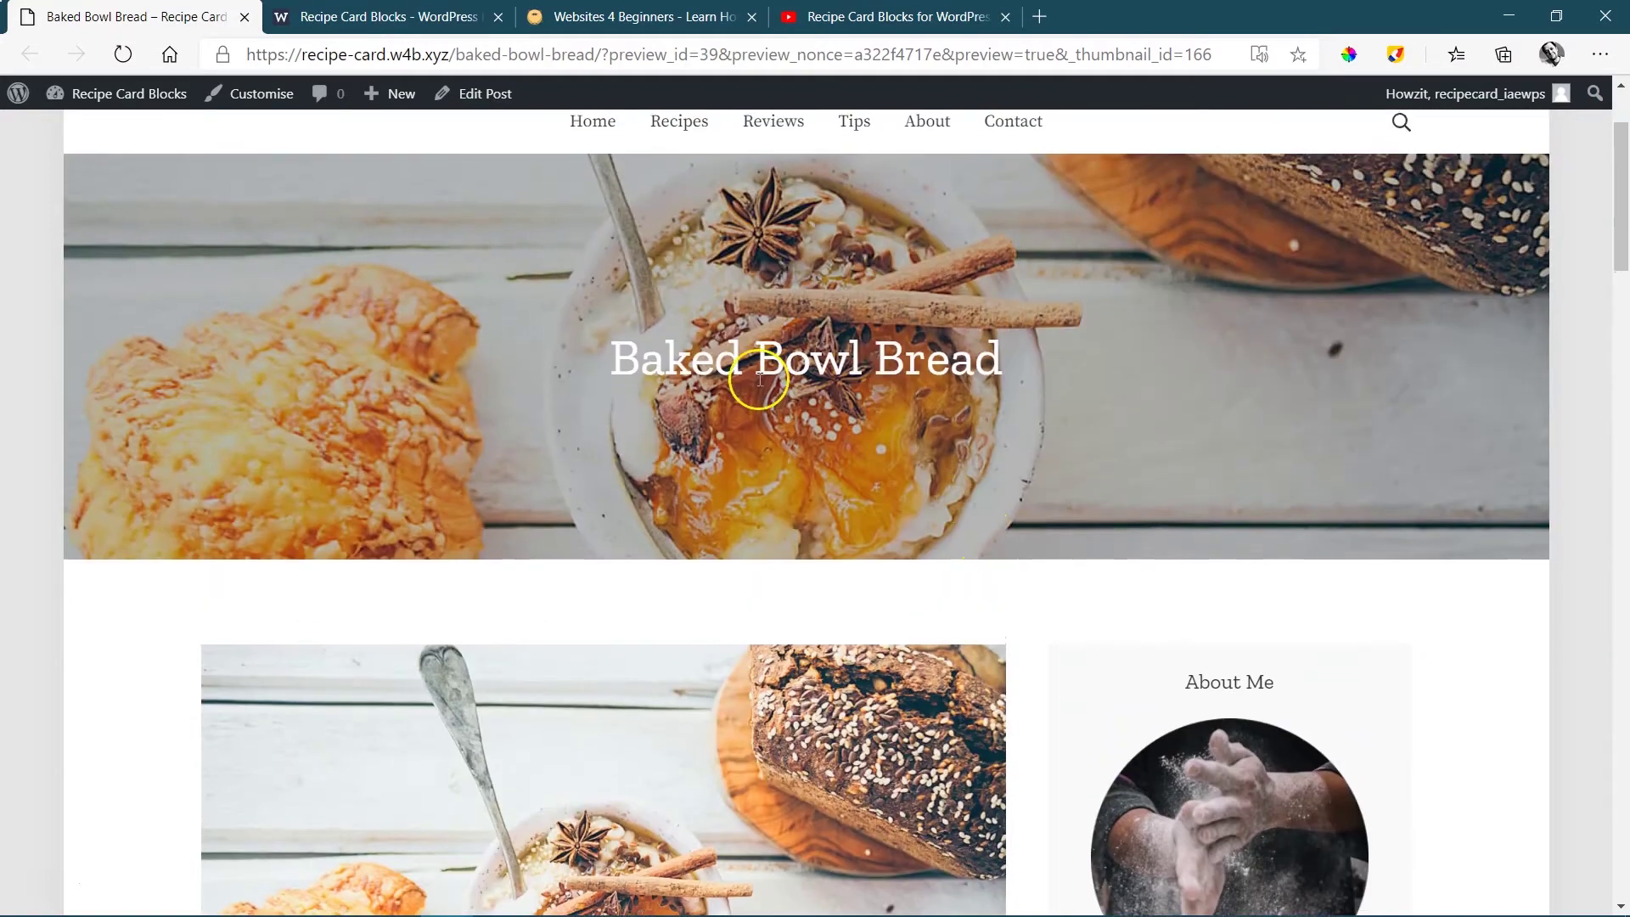
{"action": "scroll", "coordinate": [1077, 538], "scroll_direction": "down", "scroll_amount": 11}
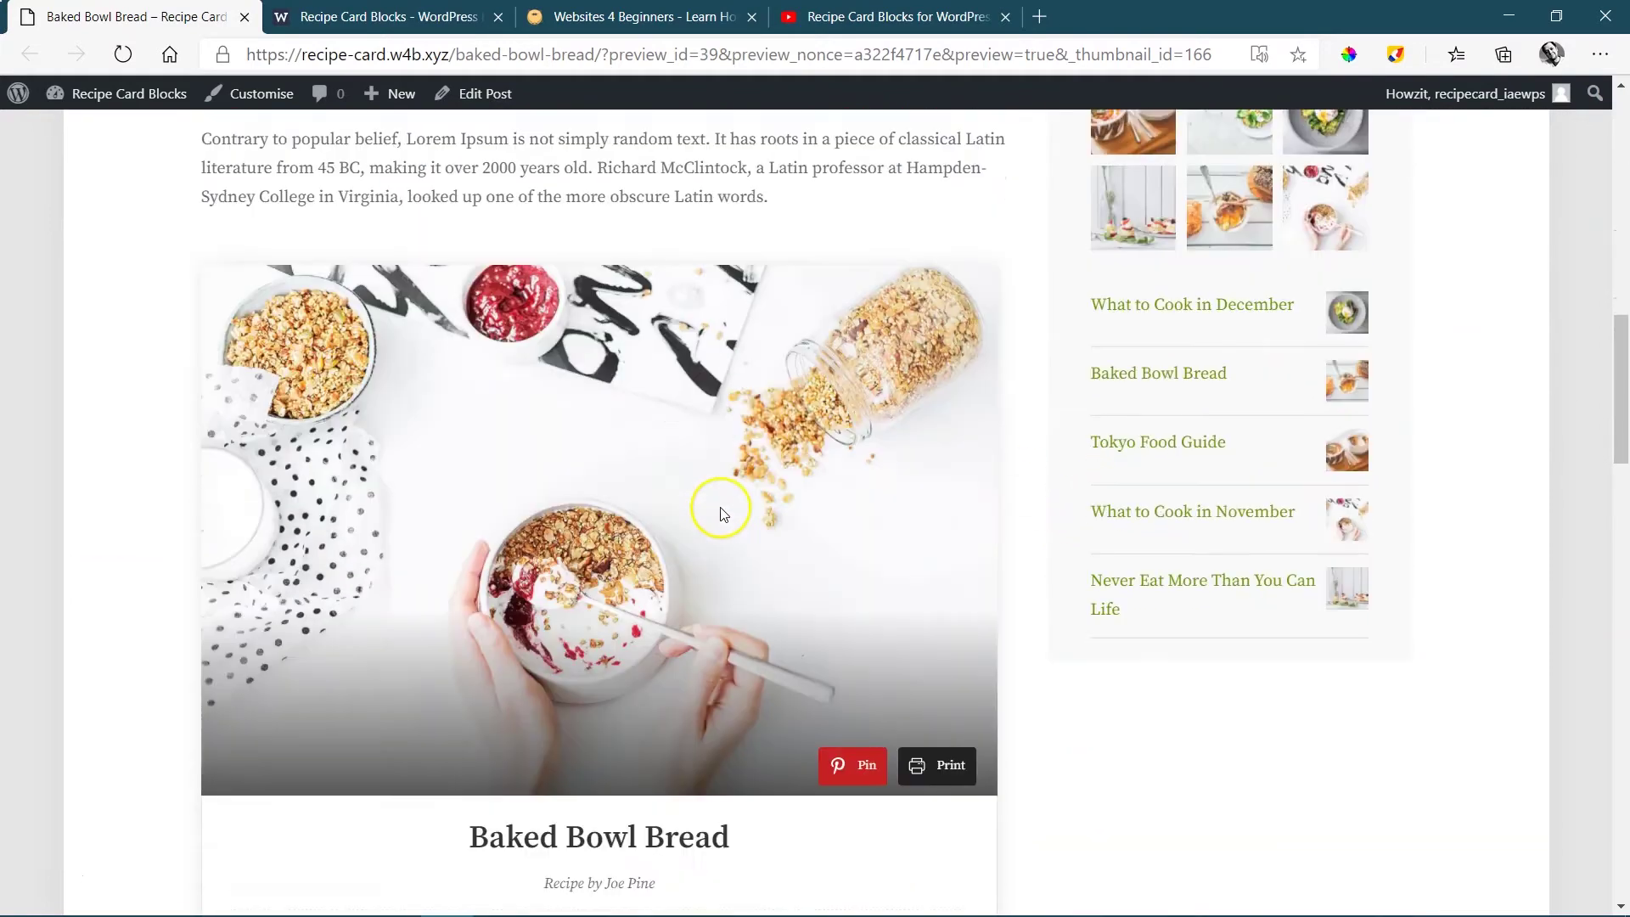
{"action": "scroll", "coordinate": [594, 467], "scroll_direction": "down", "scroll_amount": 5}
{"action": "scroll", "coordinate": [832, 306], "scroll_direction": "down", "scroll_amount": 4}
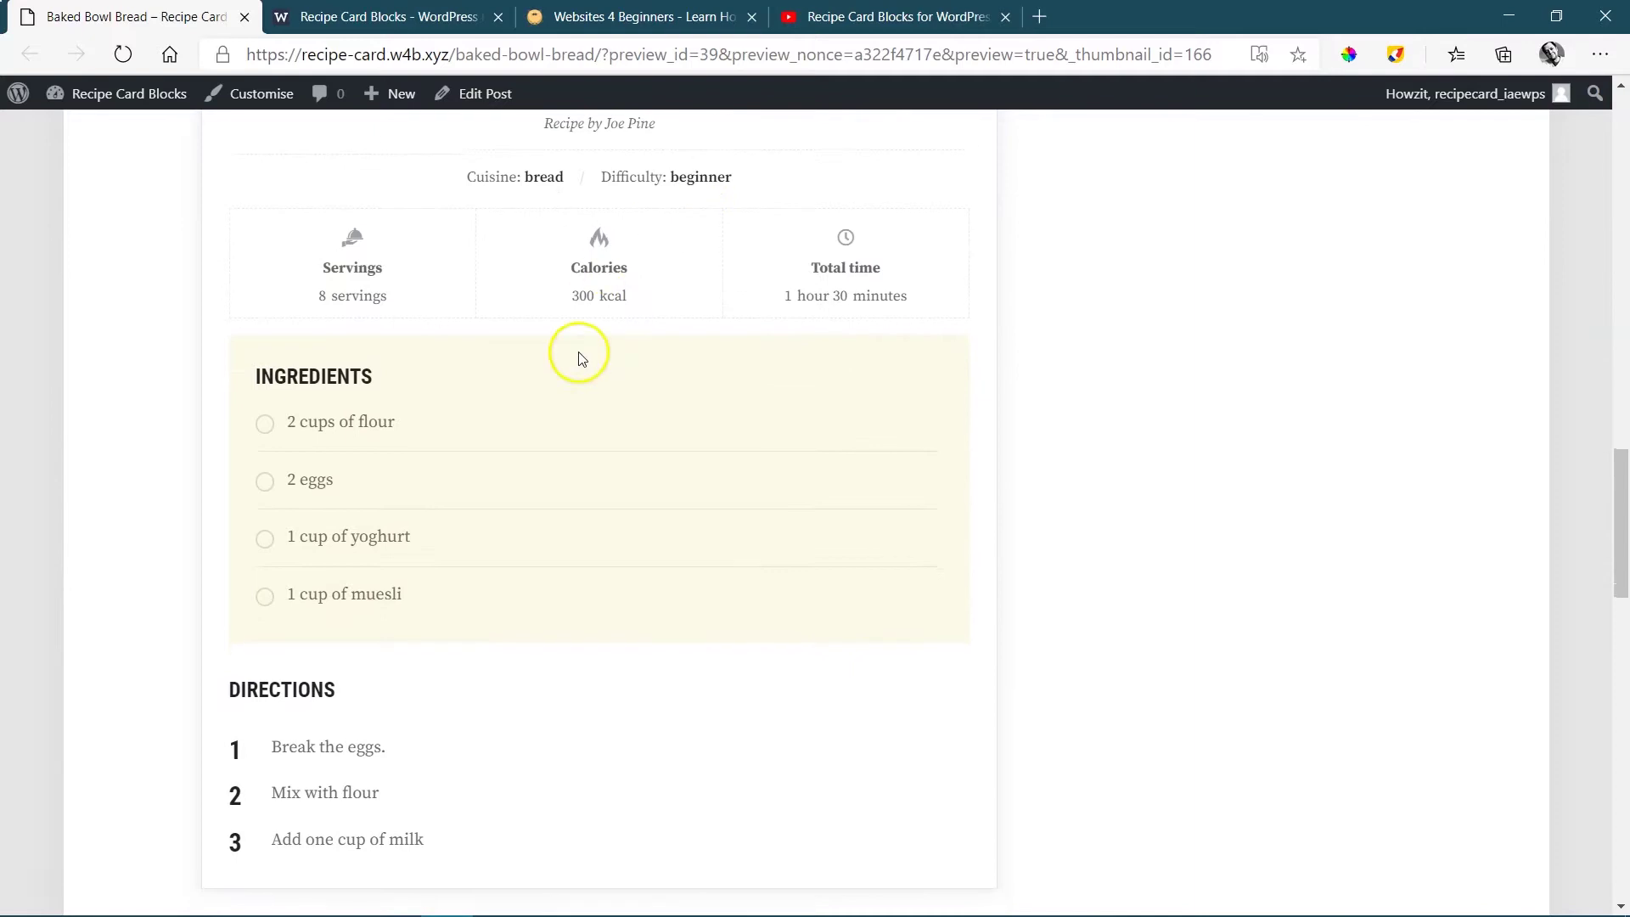
{"action": "scroll", "coordinate": [584, 352], "scroll_direction": "down", "scroll_amount": 2}
{"action": "scroll", "coordinate": [619, 455], "scroll_direction": "up", "scroll_amount": 7}
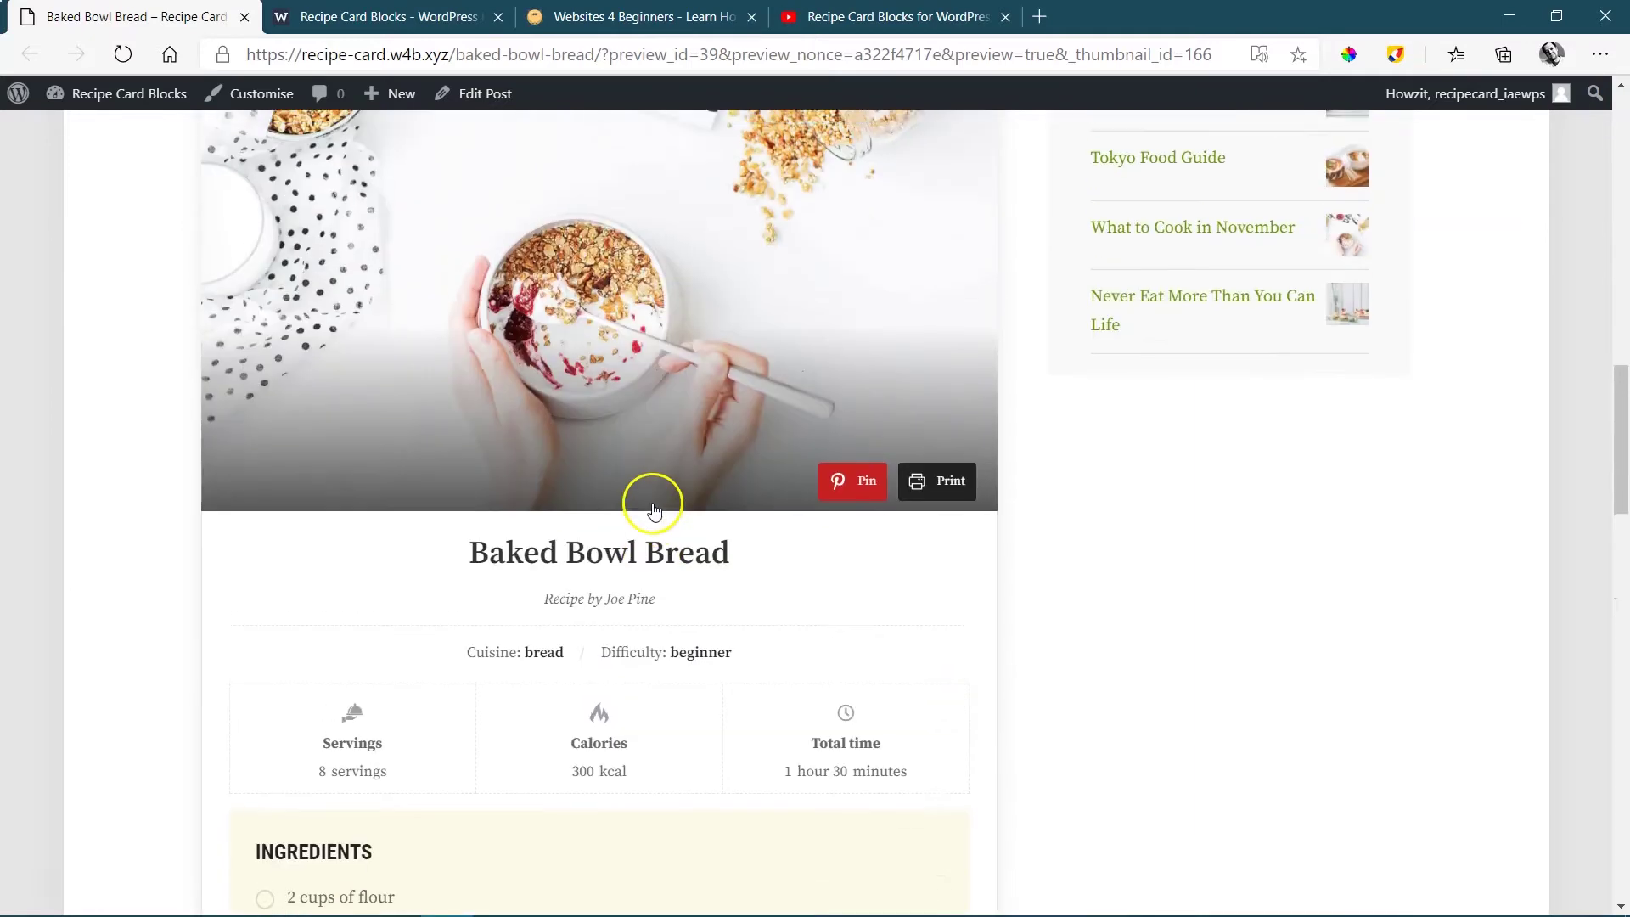
{"action": "scroll", "coordinate": [653, 509], "scroll_direction": "up", "scroll_amount": 6}
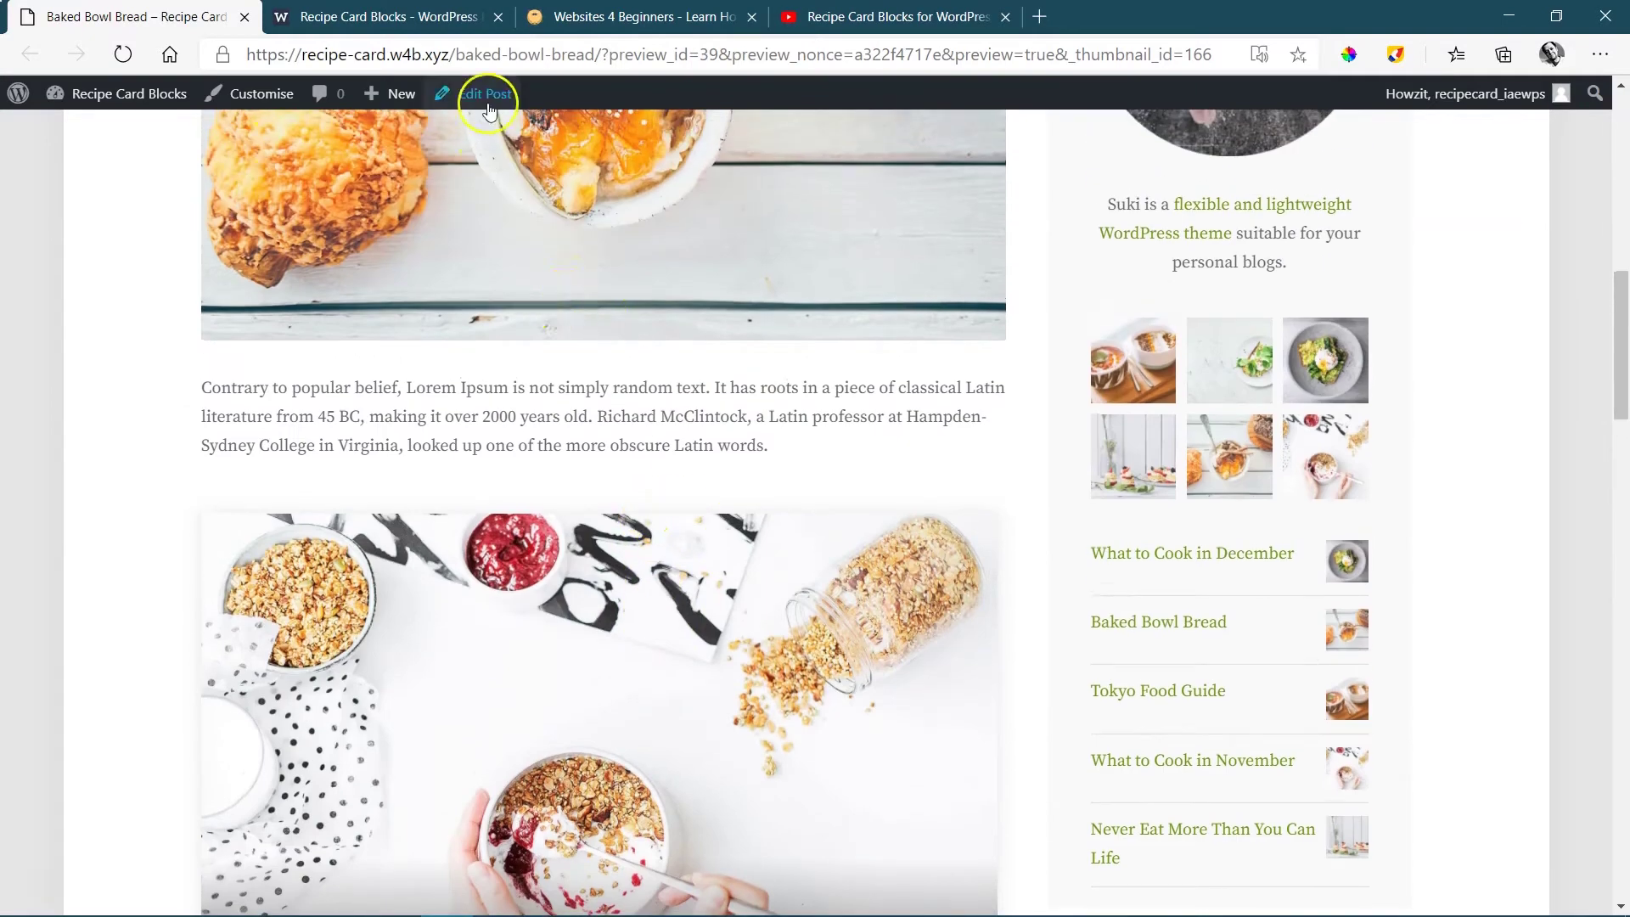
Edit Baked Bowl Bread and move the Recipe Card block down six places to the post's end
{"action": "left_click", "coordinate": [489, 95]}
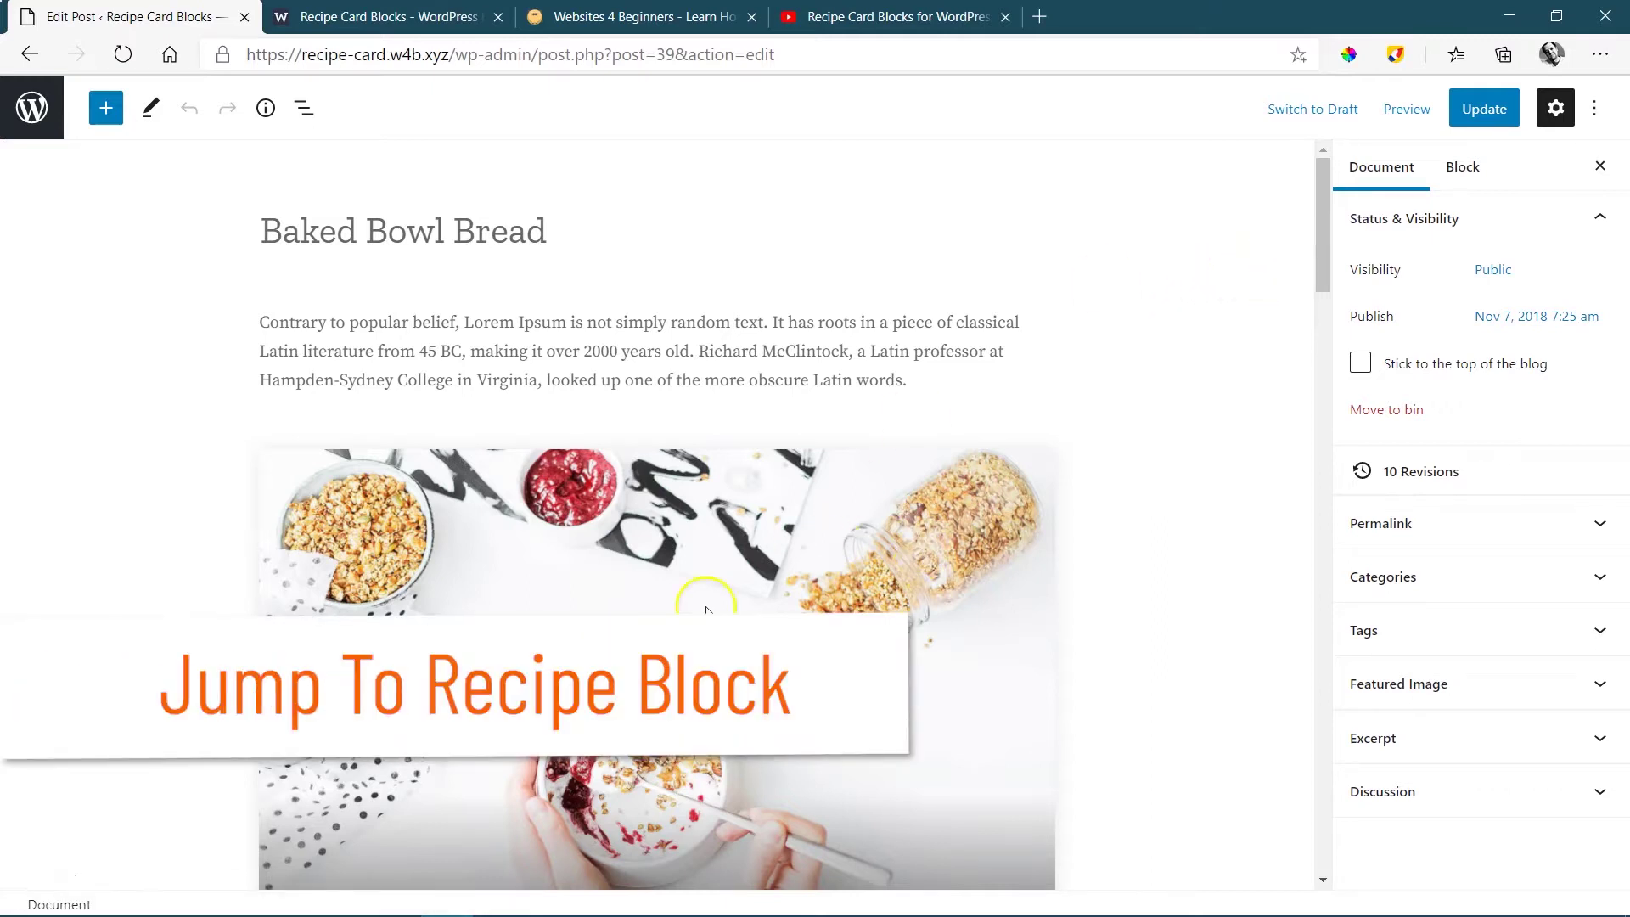
{"action": "left_click", "coordinate": [759, 608]}
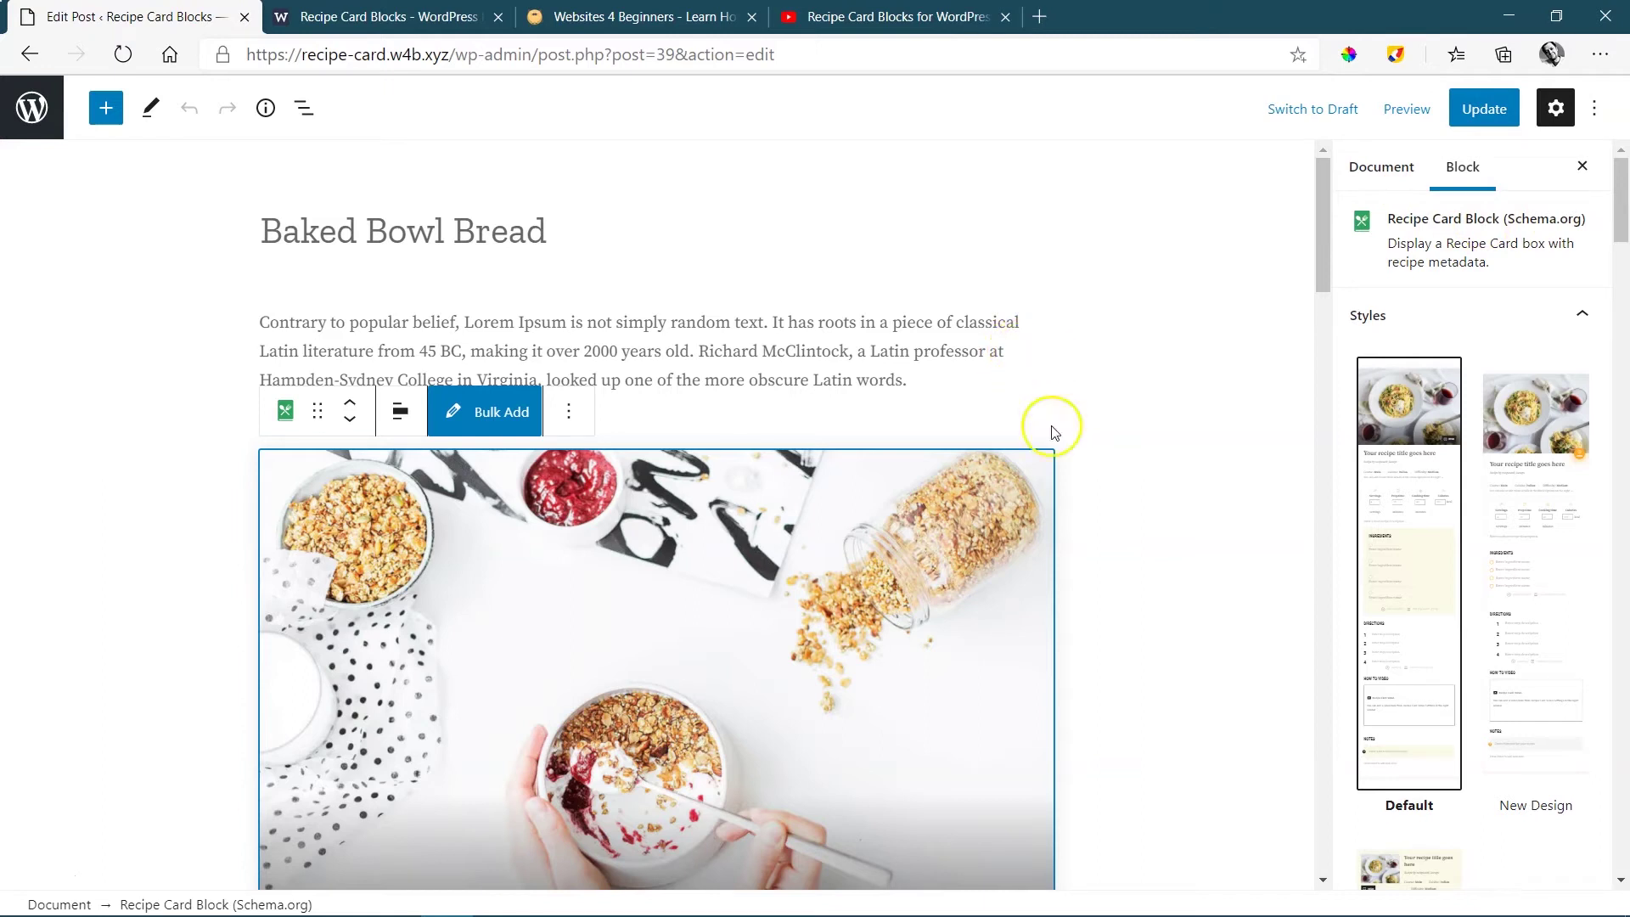
{"action": "left_click", "coordinate": [349, 419]}
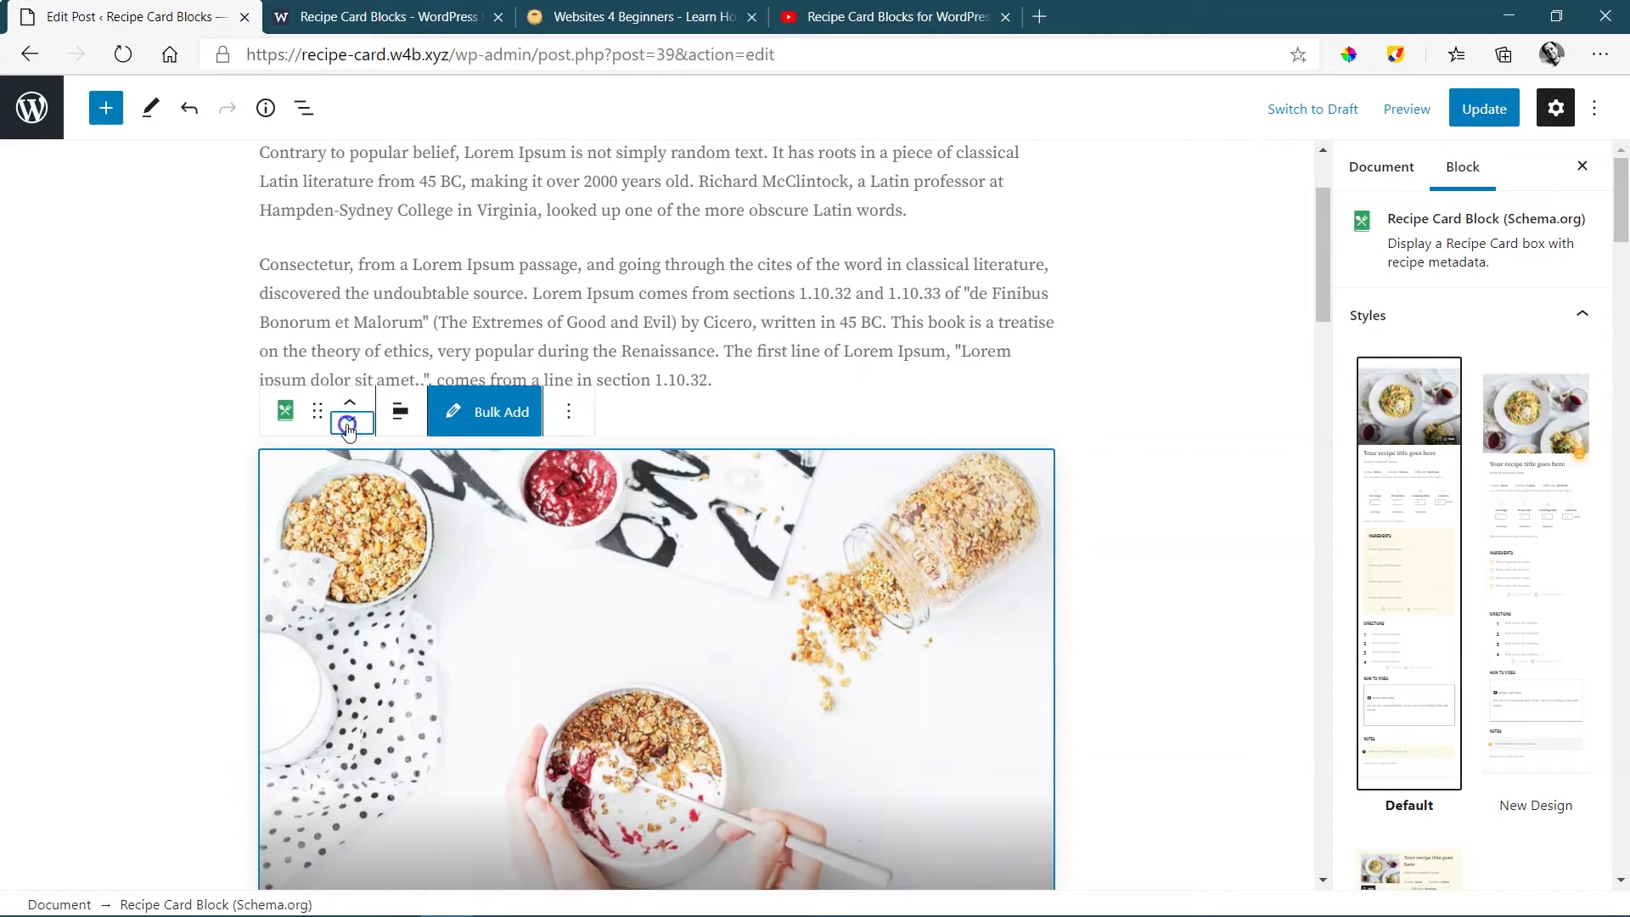
{"action": "left_click", "coordinate": [349, 420]}
{"action": "left_click", "coordinate": [349, 419]}
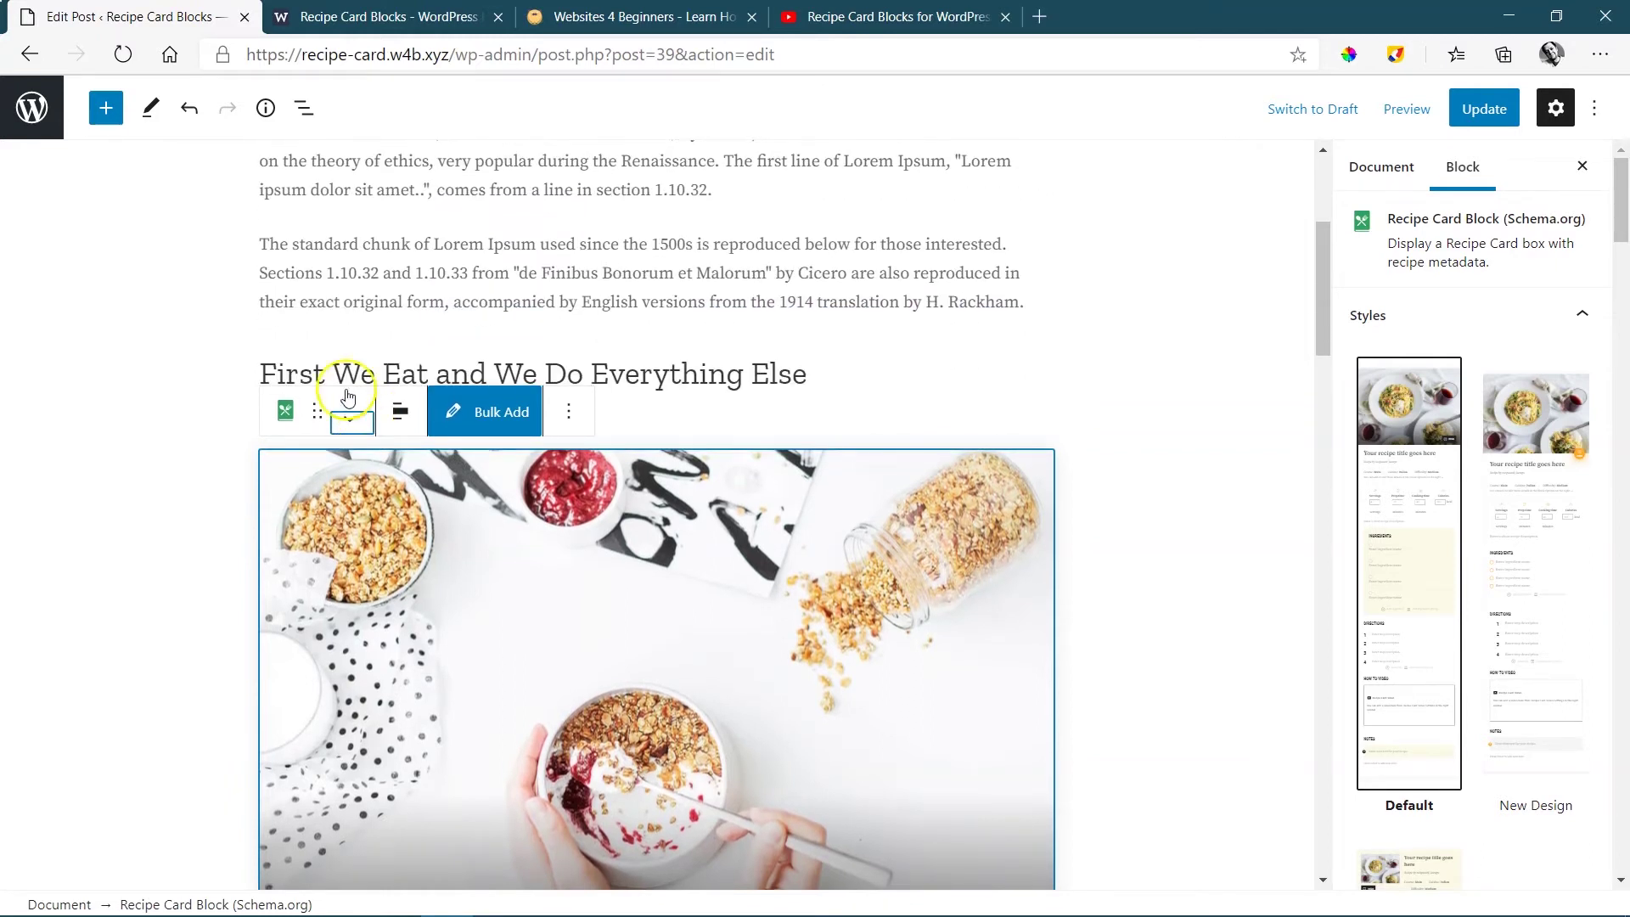
{"action": "left_click", "coordinate": [348, 427]}
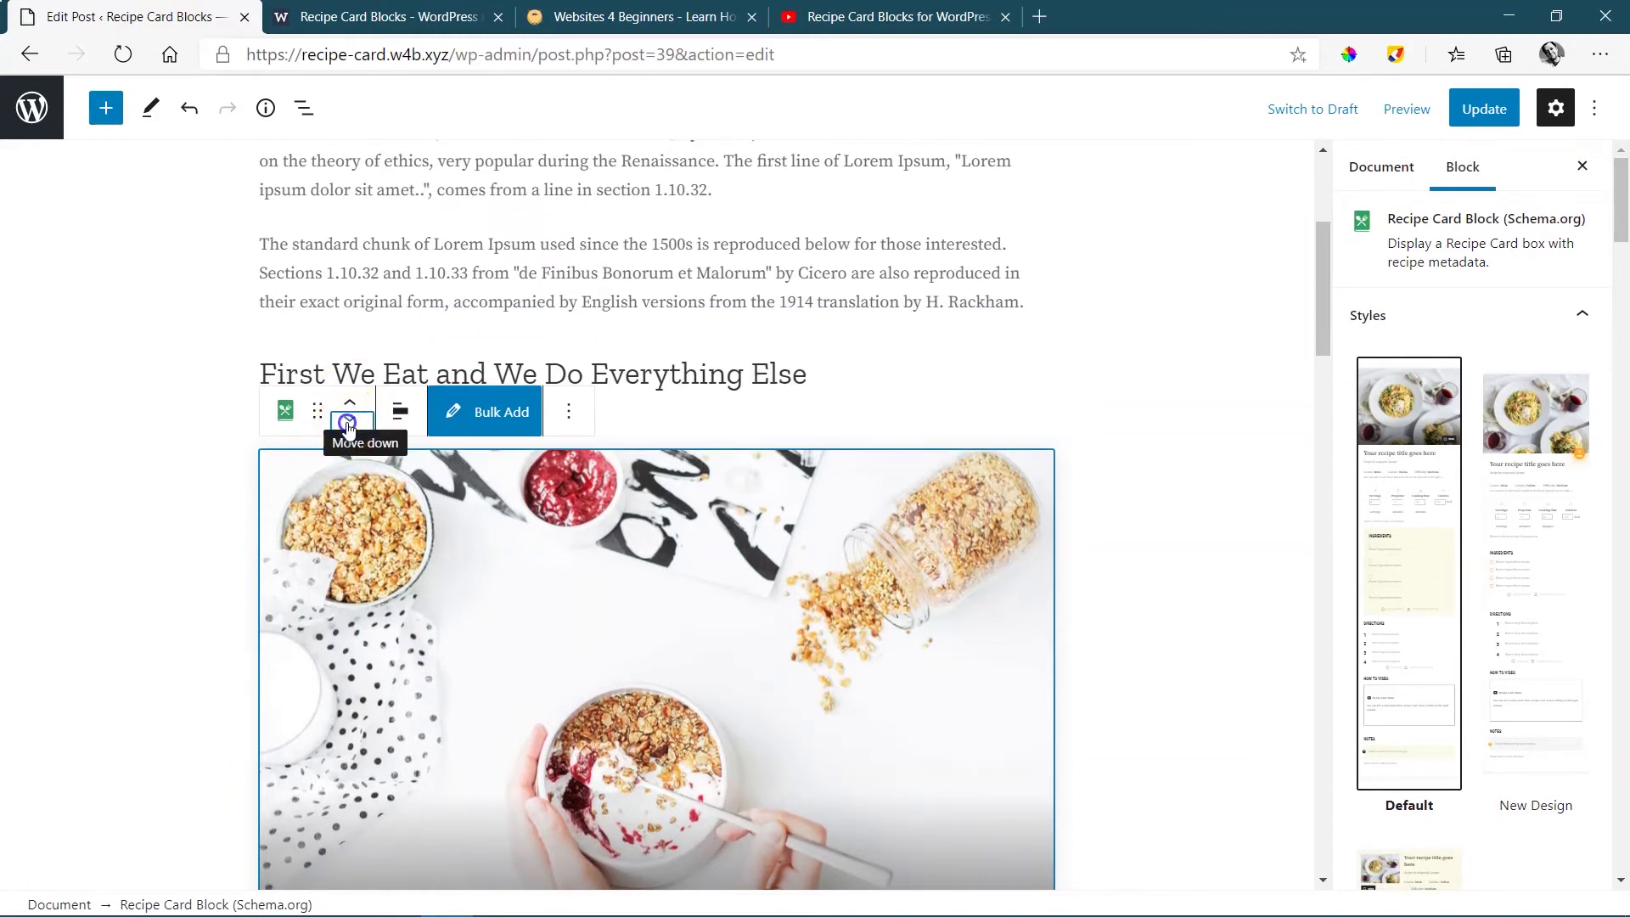
{"action": "left_click", "coordinate": [348, 427]}
{"action": "left_click", "coordinate": [349, 427]}
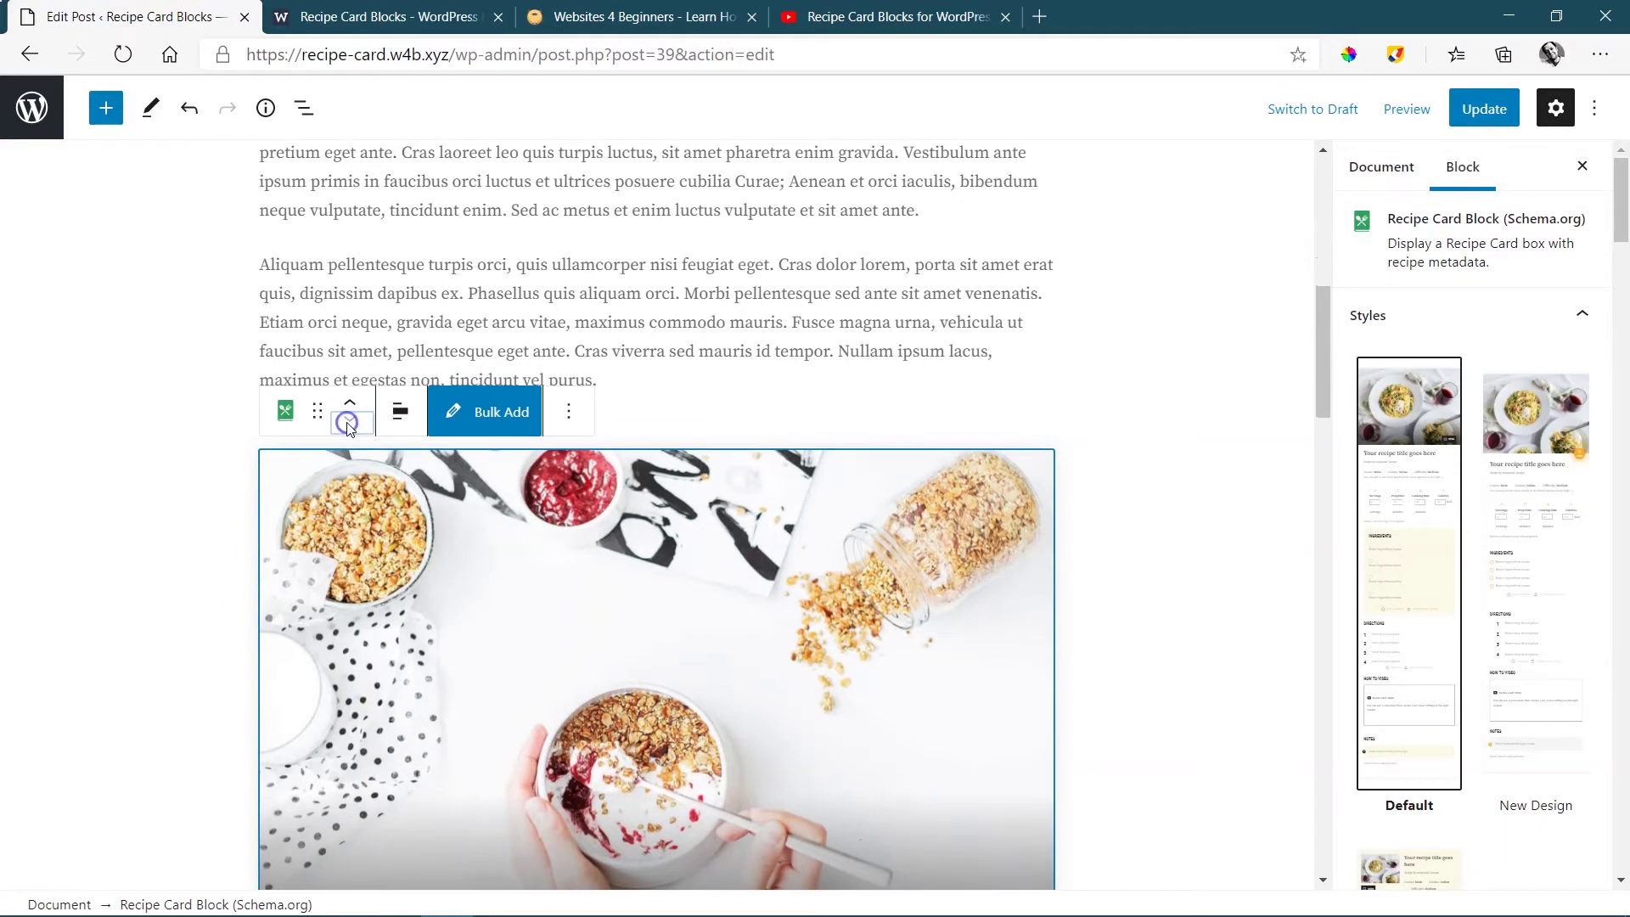
{"action": "left_click", "coordinate": [1143, 381]}
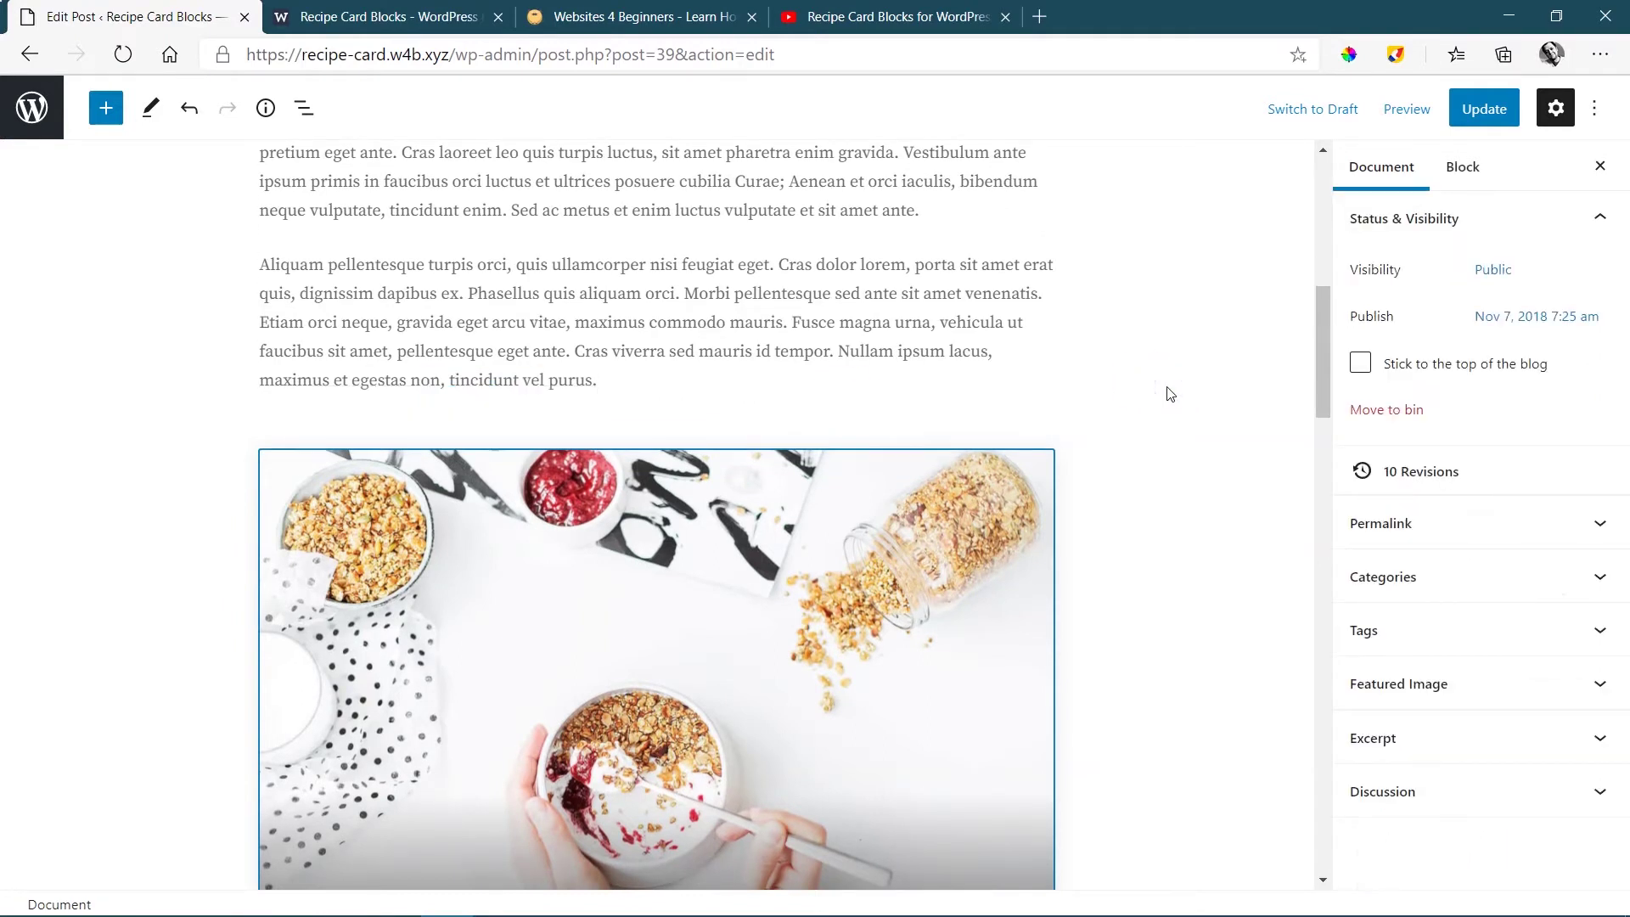
Scroll back to the Baked Bowl Bread title and select the first paragraph beneath it
{"action": "scroll", "coordinate": [1171, 373], "scroll_direction": "up", "scroll_amount": 9}
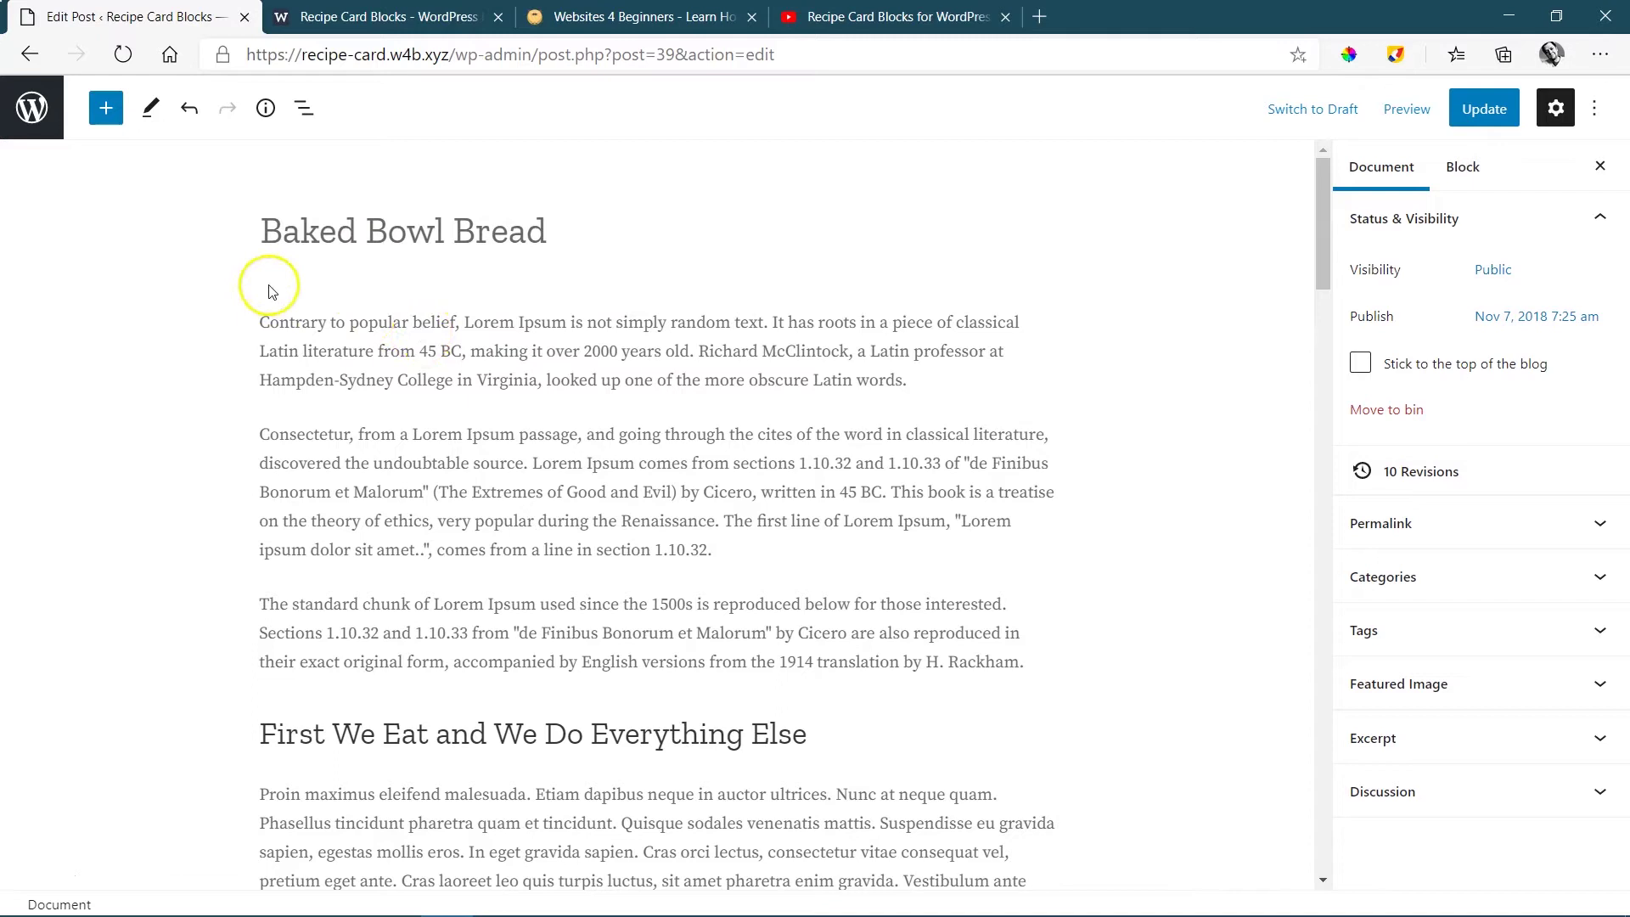
{"action": "left_click", "coordinate": [486, 238]}
{"action": "left_click", "coordinate": [600, 352]}
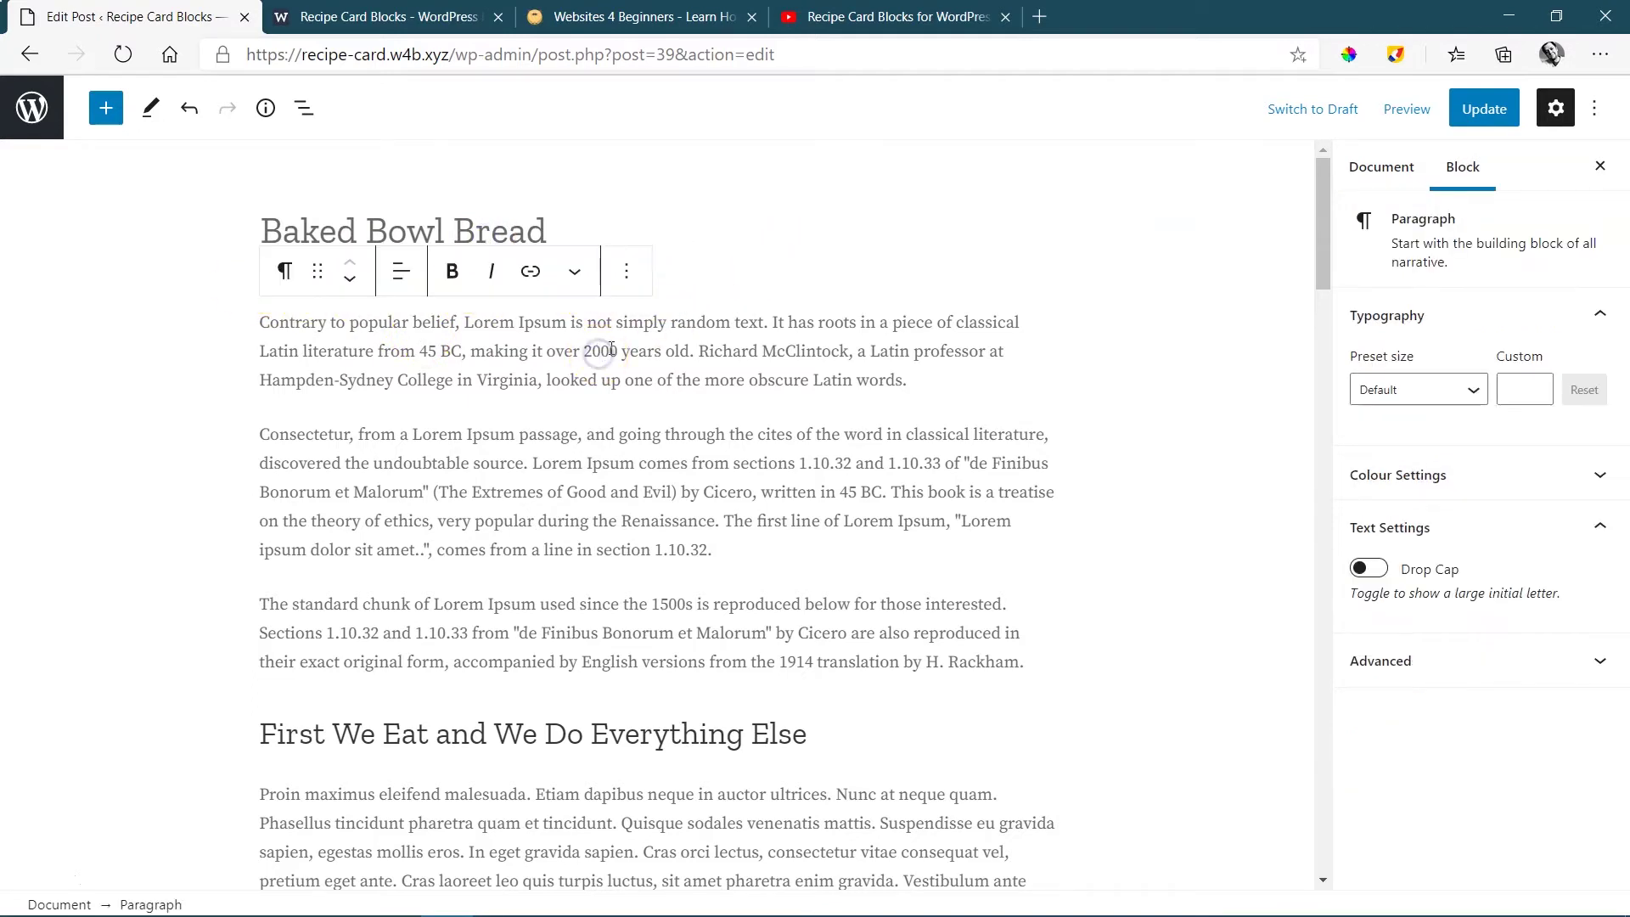
Insert a WPZOOM Recipe Card 'Jump To Recipe' block after the first paragraph
{"action": "left_click", "coordinate": [105, 108]}
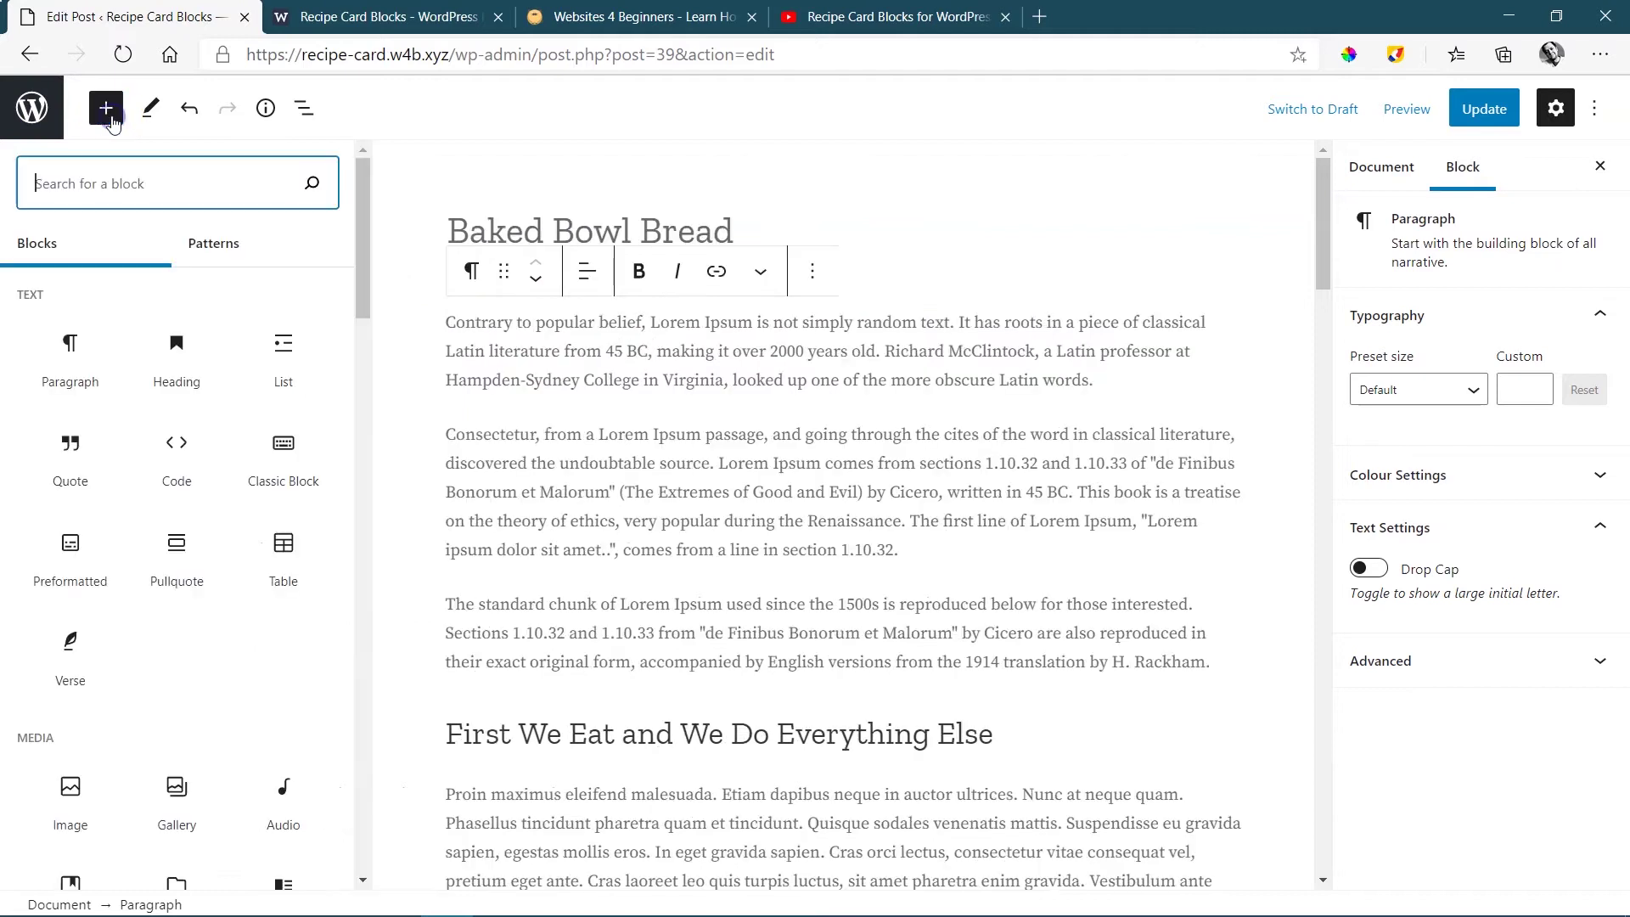
{"action": "left_click_drag", "start_coordinate": [363, 216], "coordinate": [356, 820]}
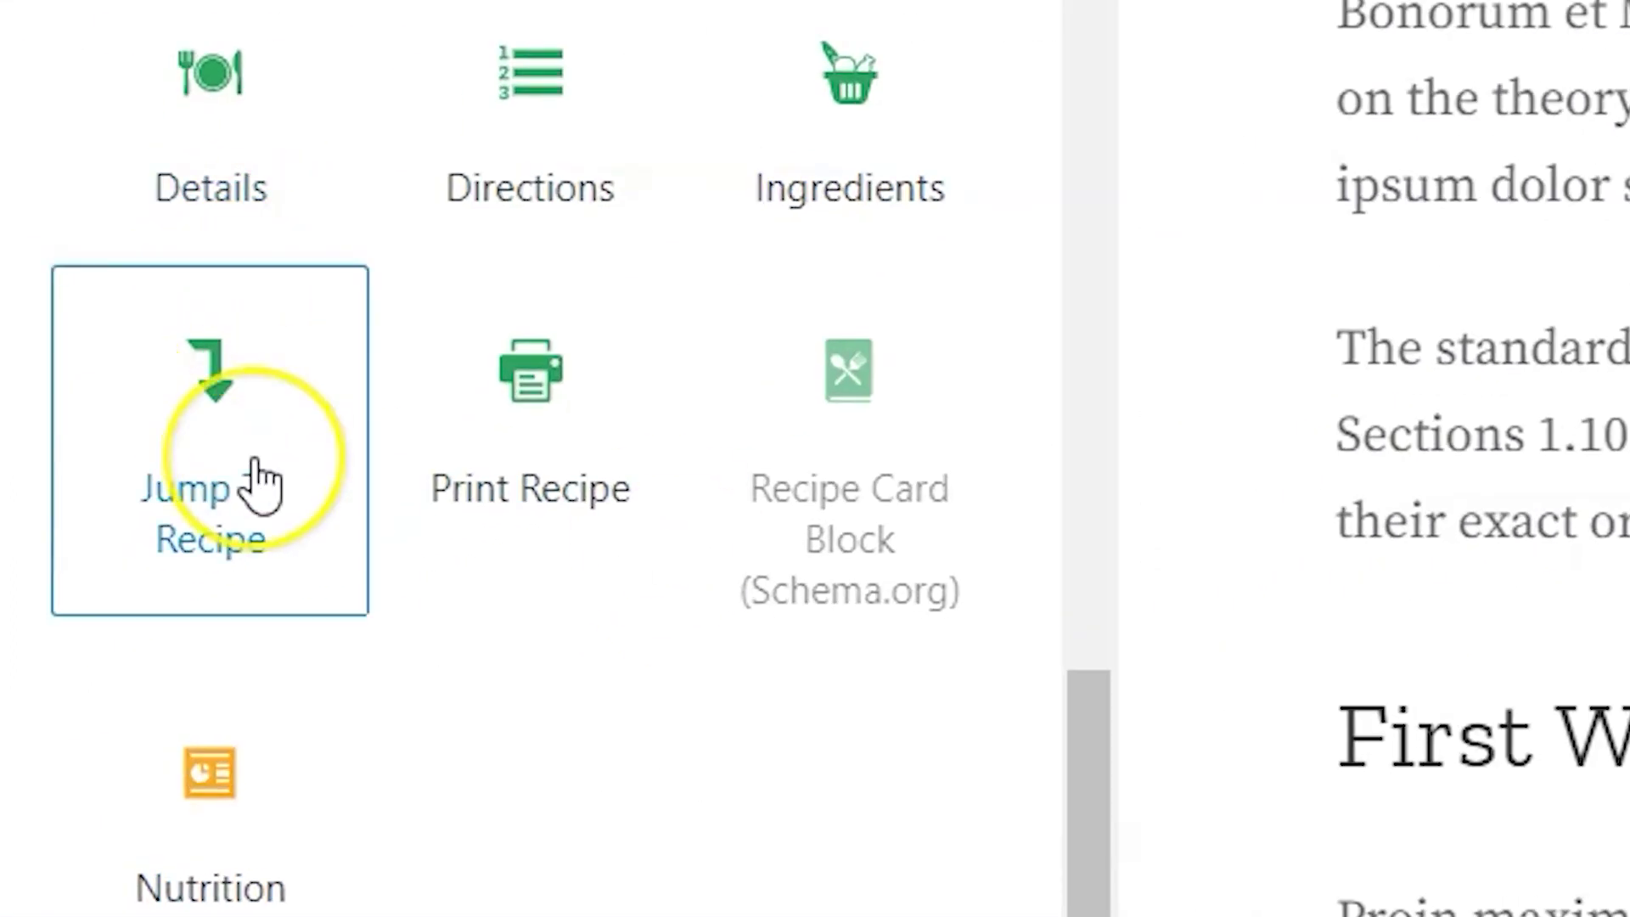
{"action": "left_click", "coordinate": [259, 484]}
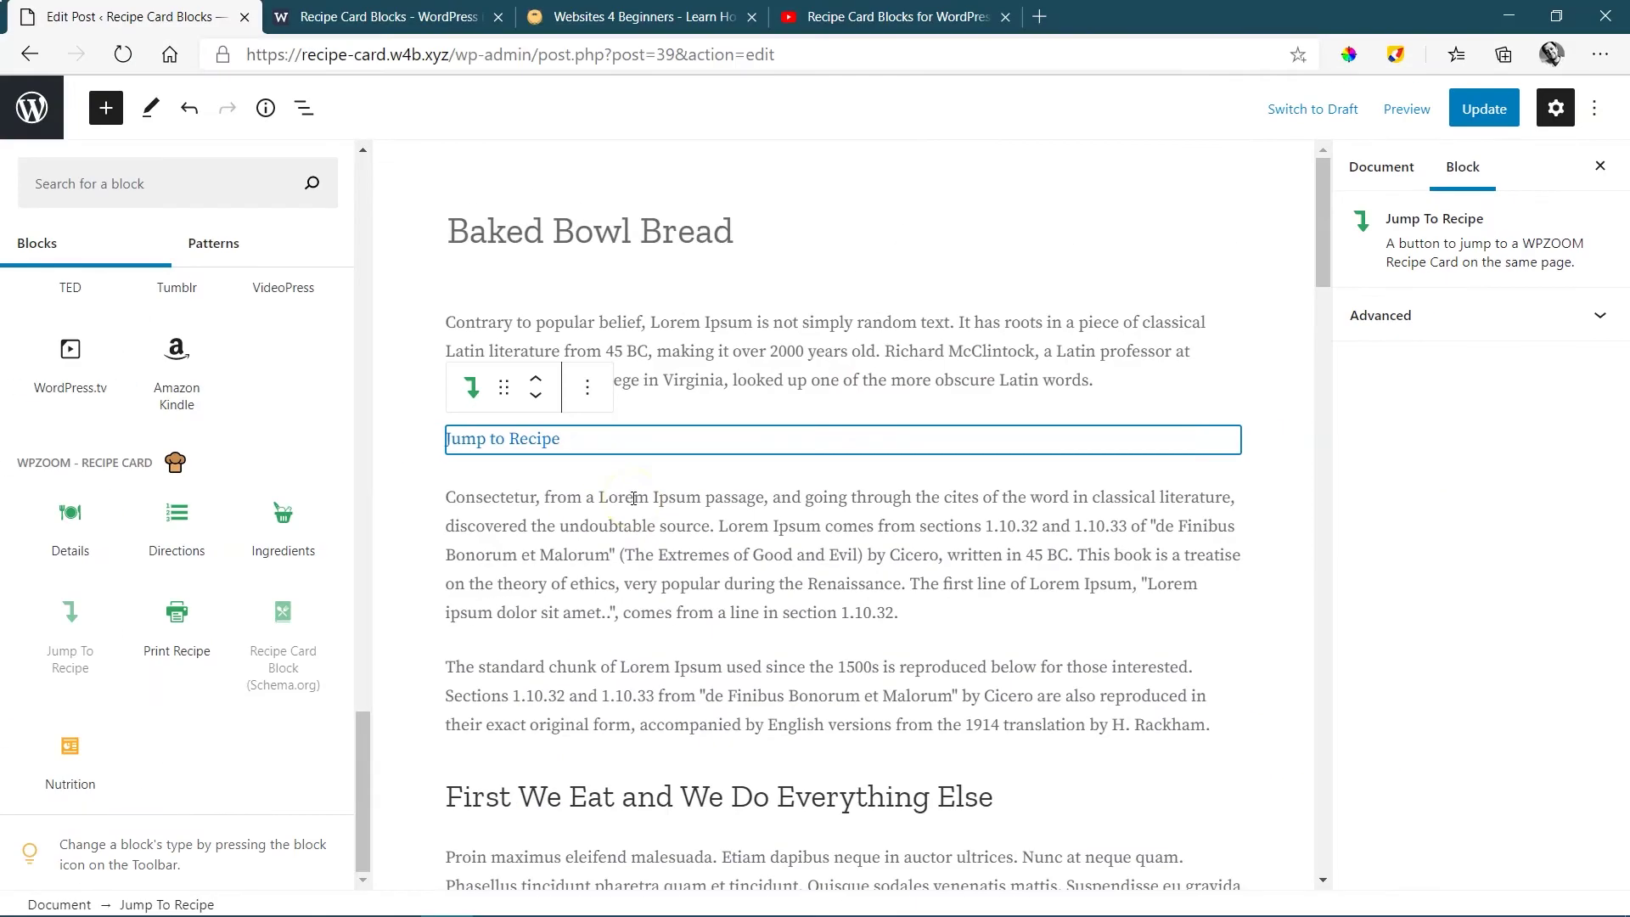
Check where the new Jump to Recipe link points
{"action": "left_click", "coordinate": [267, 524]}
{"action": "left_click", "coordinate": [70, 672]}
{"action": "left_click", "coordinate": [533, 438]}
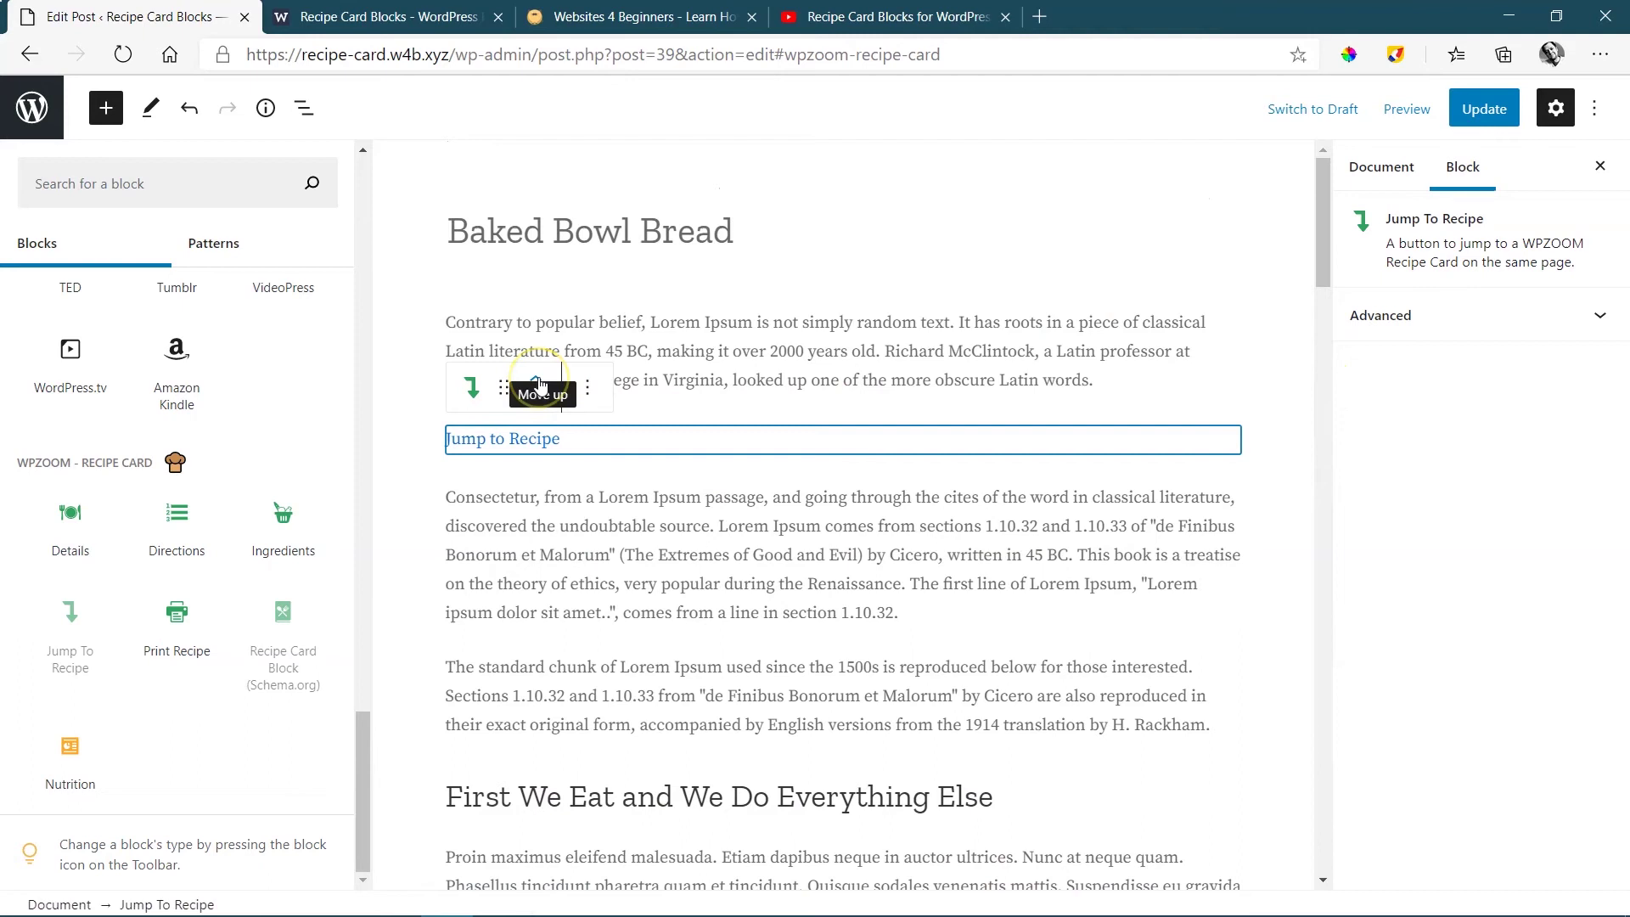
Move the Jump to Recipe block above the first paragraph and update the post
{"action": "left_click", "coordinate": [540, 378]}
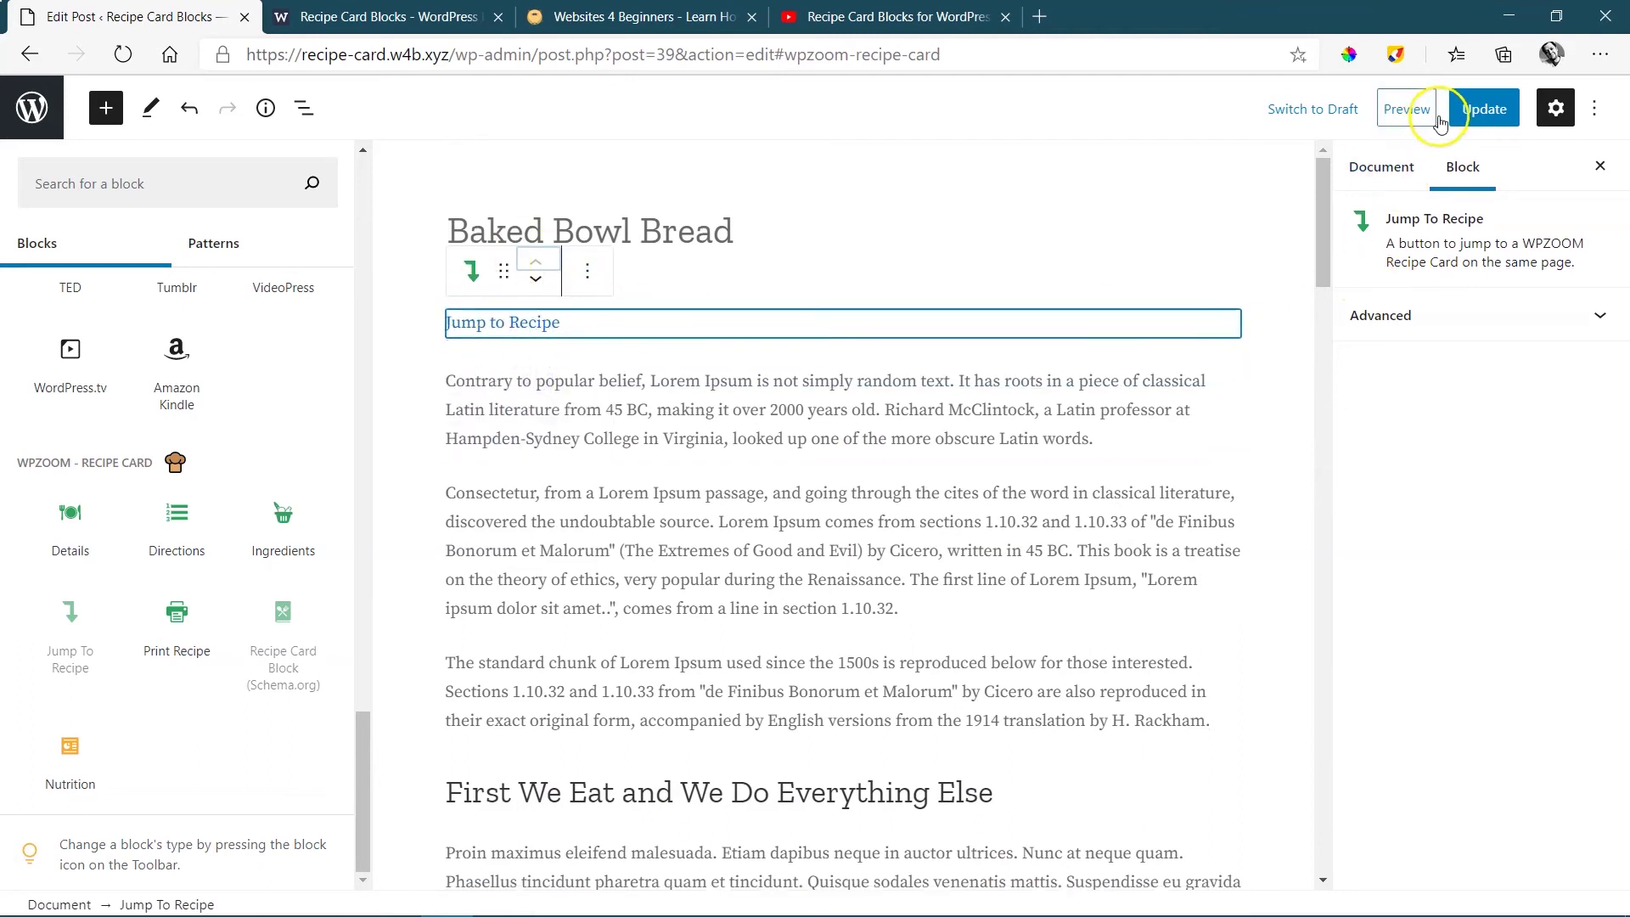
{"action": "left_click", "coordinate": [1484, 116]}
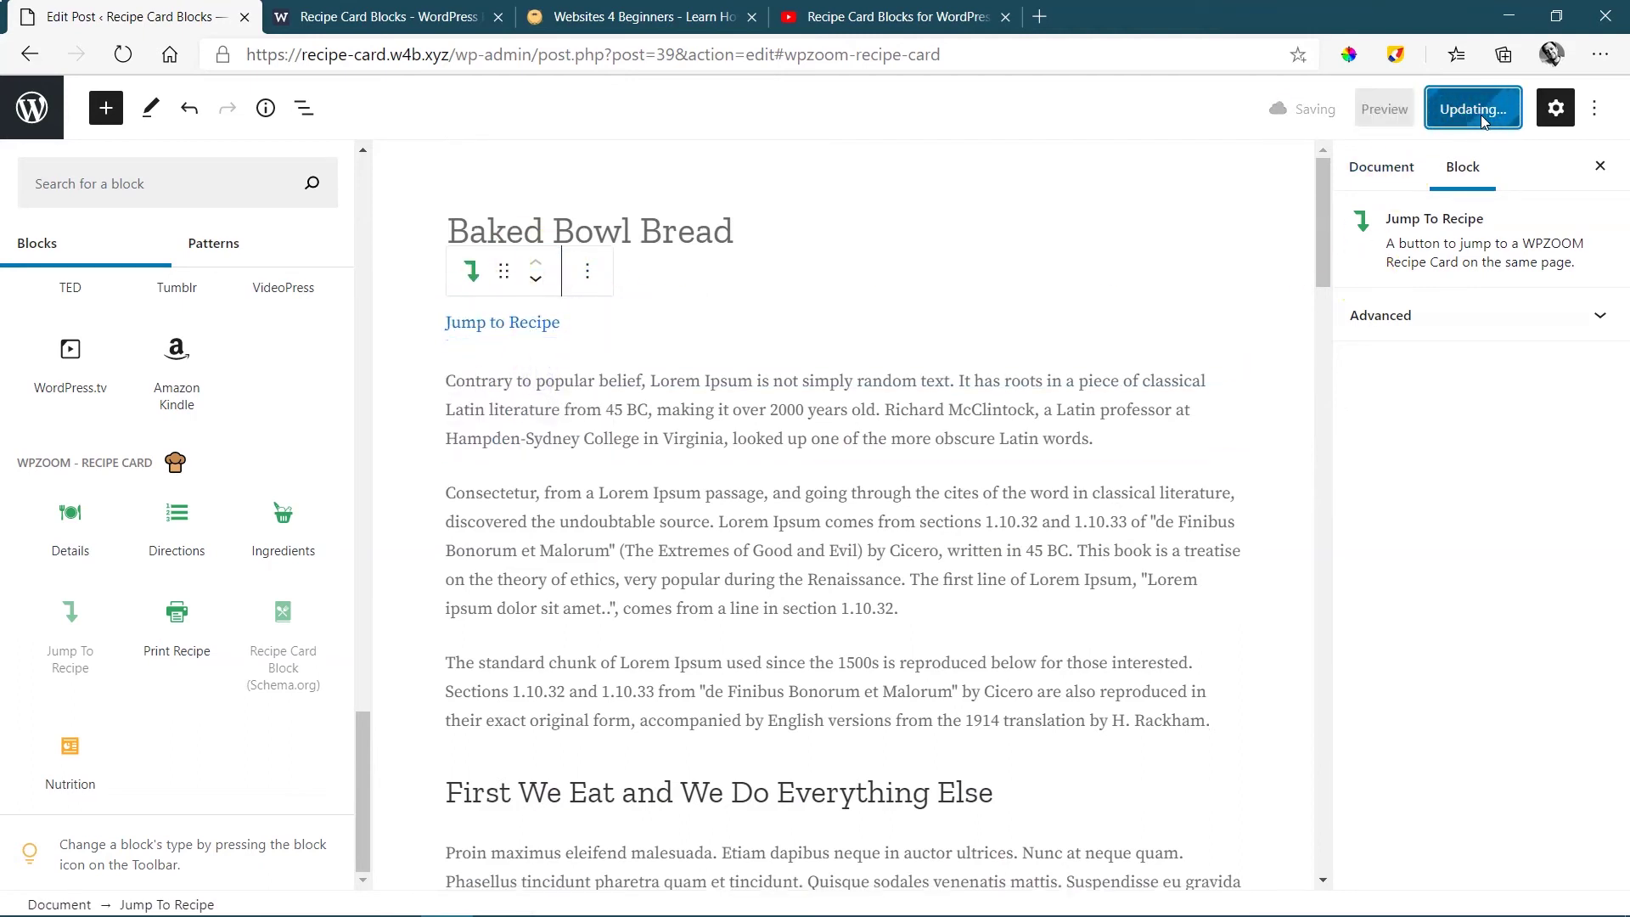
{"action": "left_click", "coordinate": [1384, 109]}
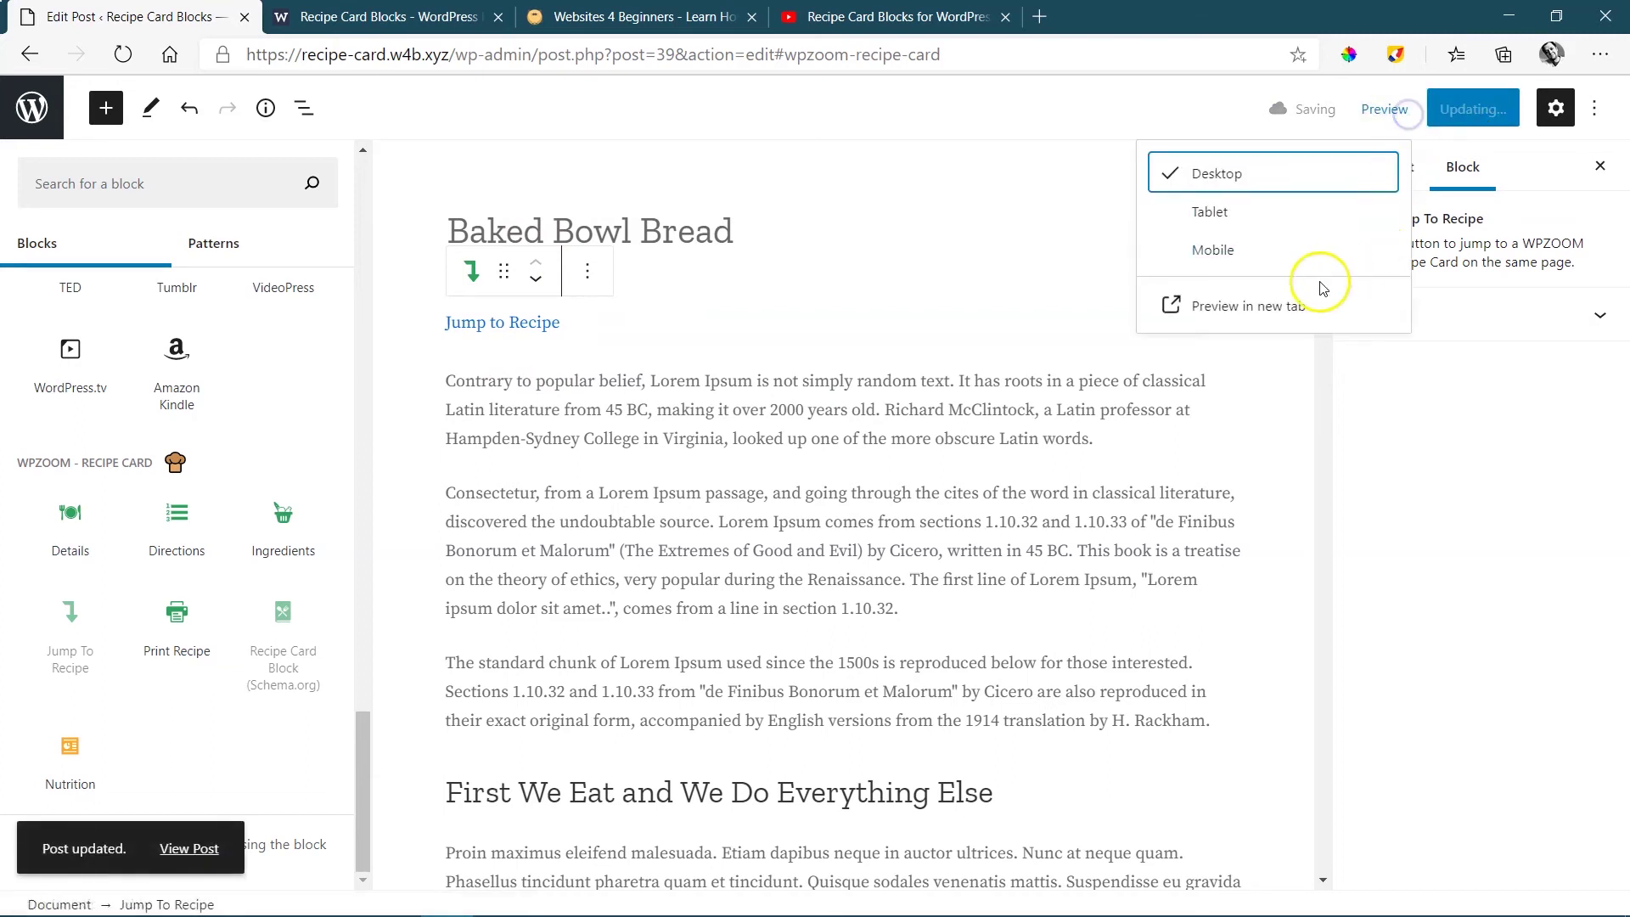
Preview the post in a new tab and confirm Jump to Recipe scrolls down to the recipe card
{"action": "left_click", "coordinate": [1244, 314]}
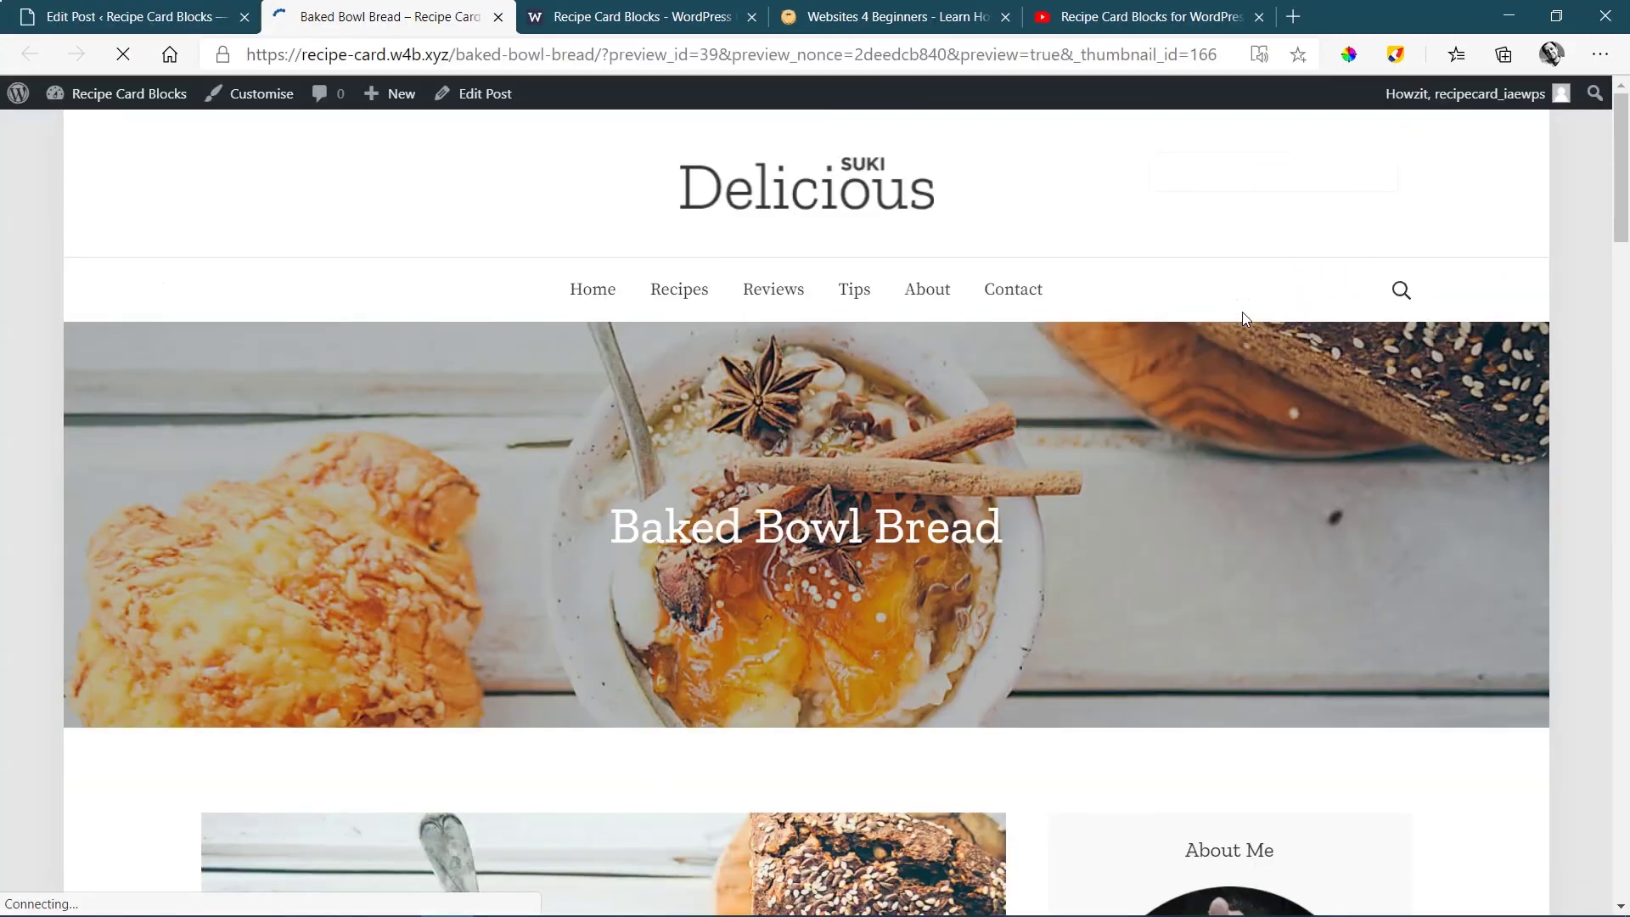
{"action": "scroll", "coordinate": [1015, 340], "scroll_direction": "down", "scroll_amount": 10}
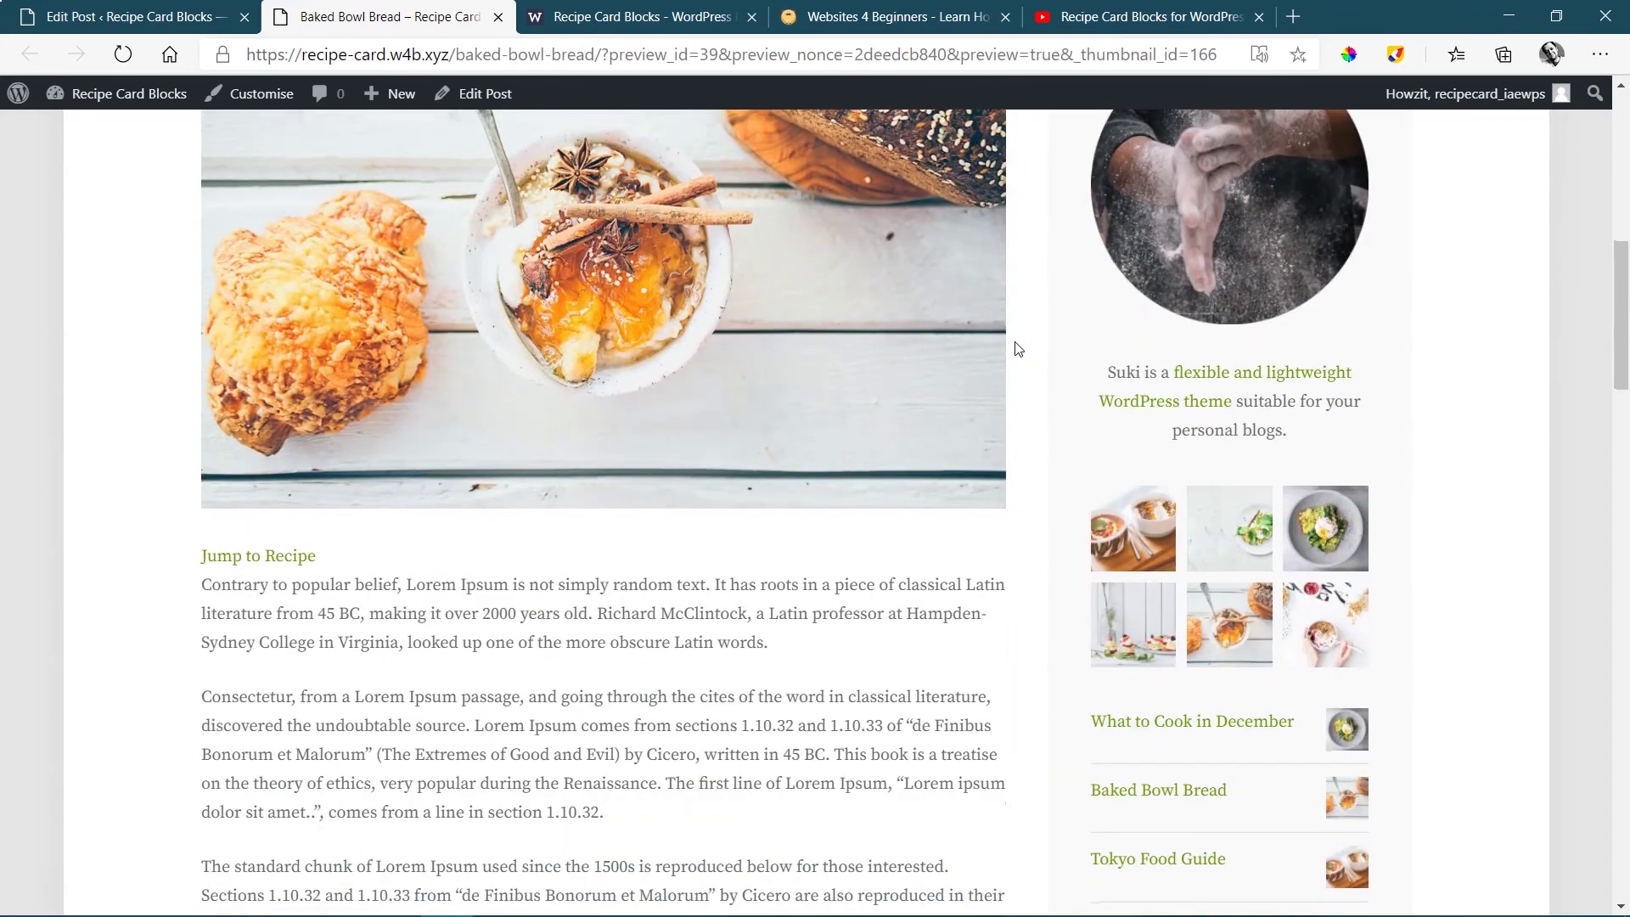
{"action": "scroll", "coordinate": [1046, 339], "scroll_direction": "up", "scroll_amount": 4}
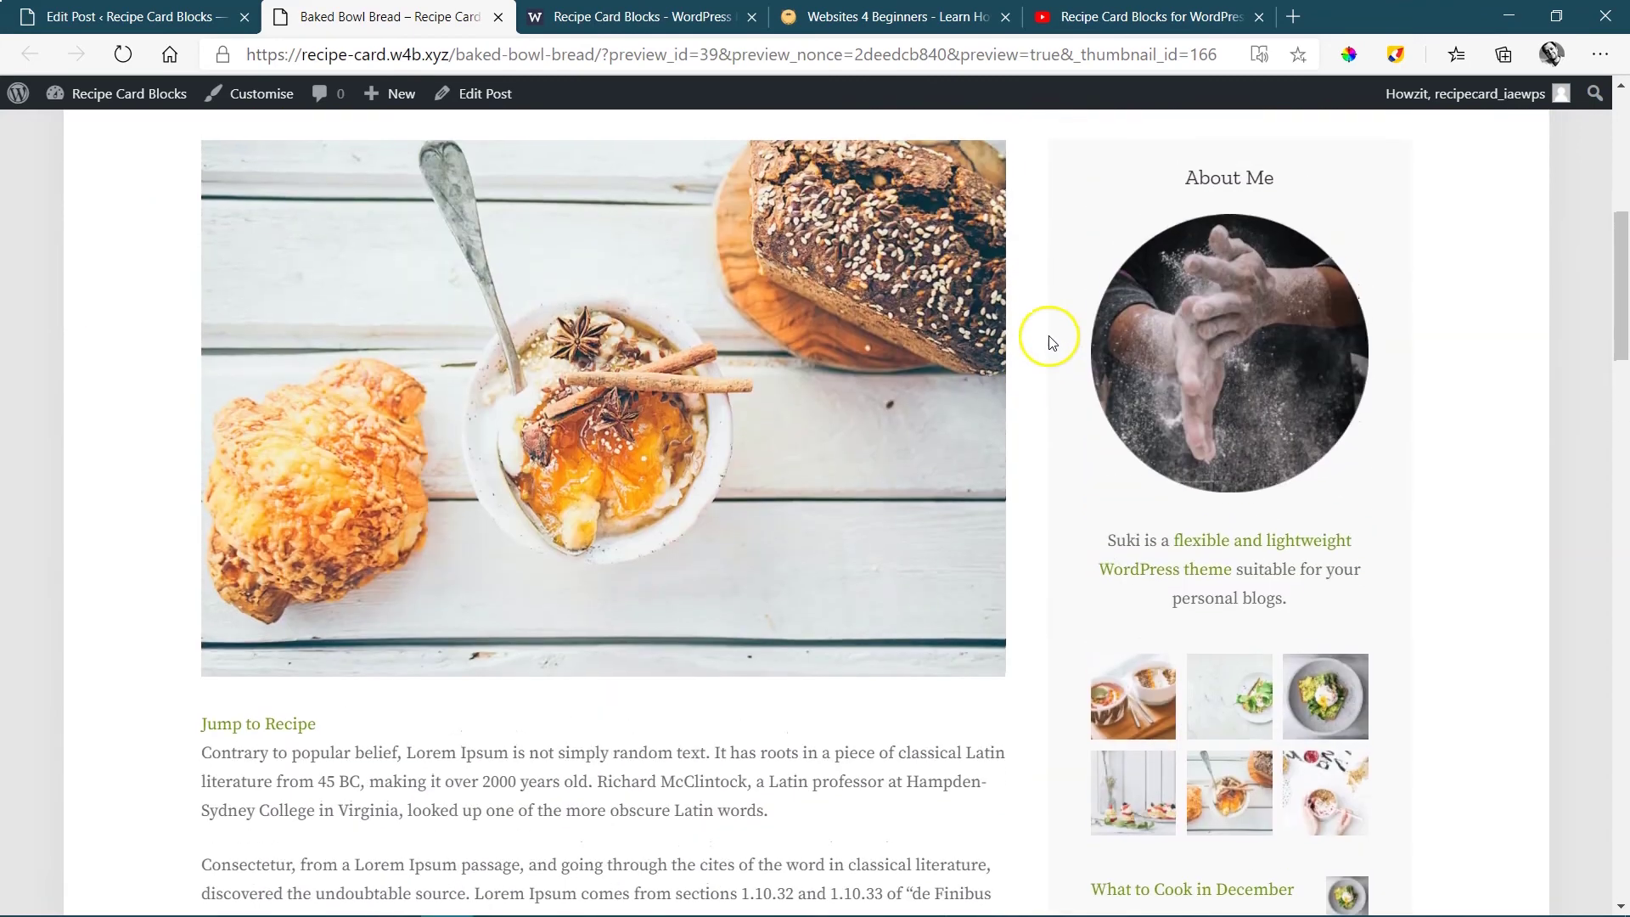
{"action": "scroll", "coordinate": [1128, 395], "scroll_direction": "down", "scroll_amount": 5}
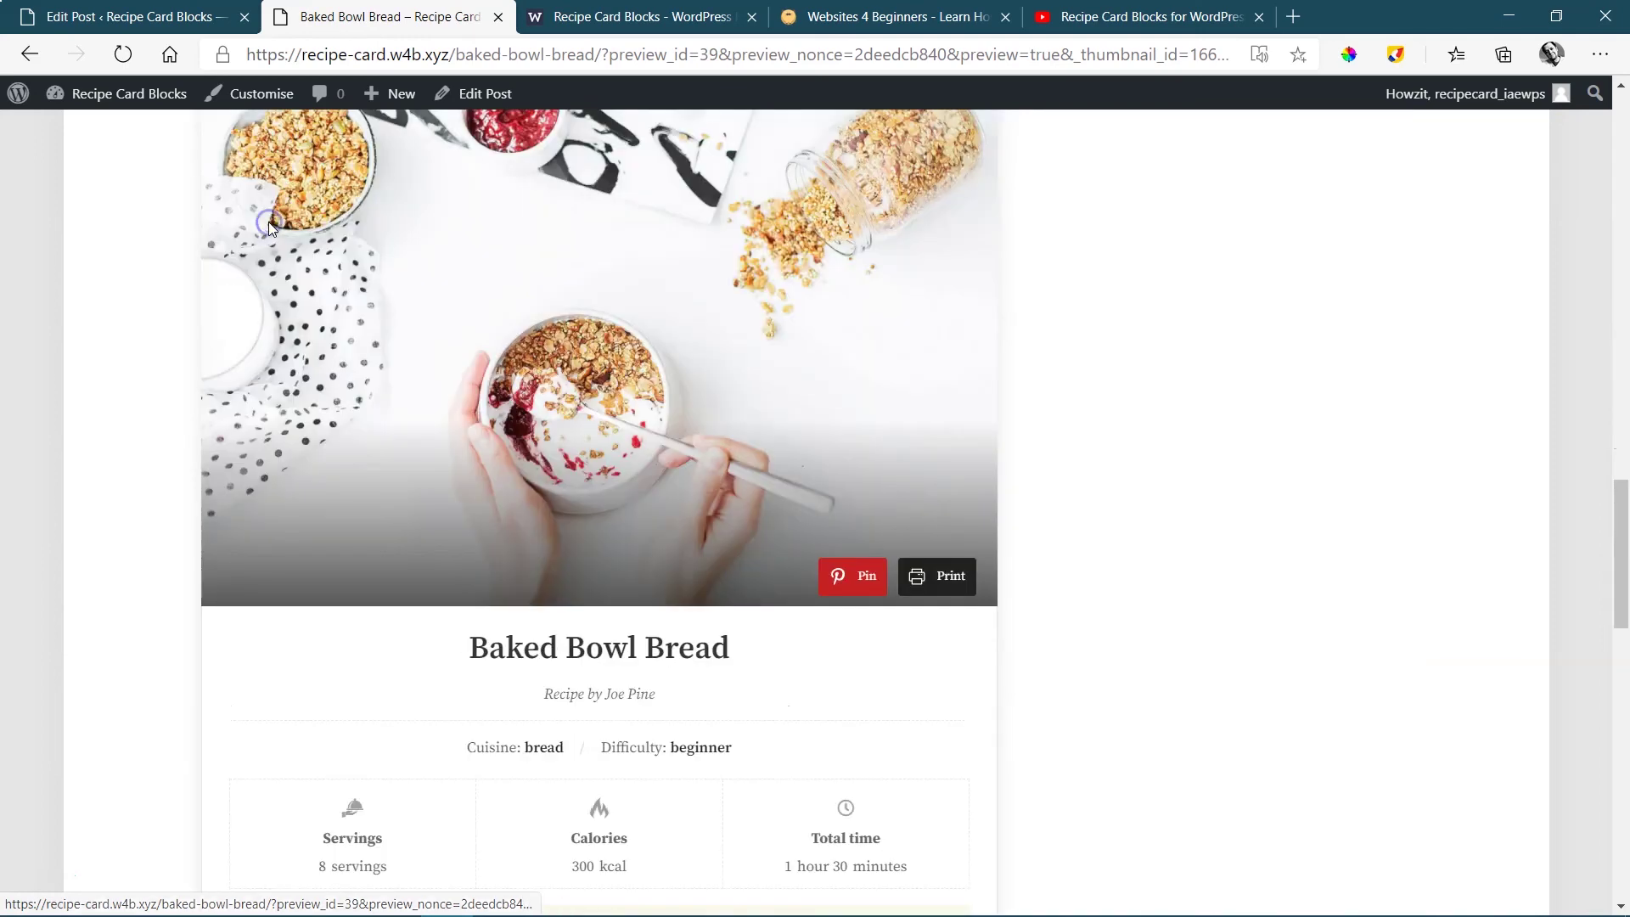
{"action": "left_click", "coordinate": [819, 502]}
{"action": "scroll", "coordinate": [798, 513], "scroll_direction": "up", "scroll_amount": 6}
{"action": "scroll", "coordinate": [797, 518], "scroll_direction": "down", "scroll_amount": 9}
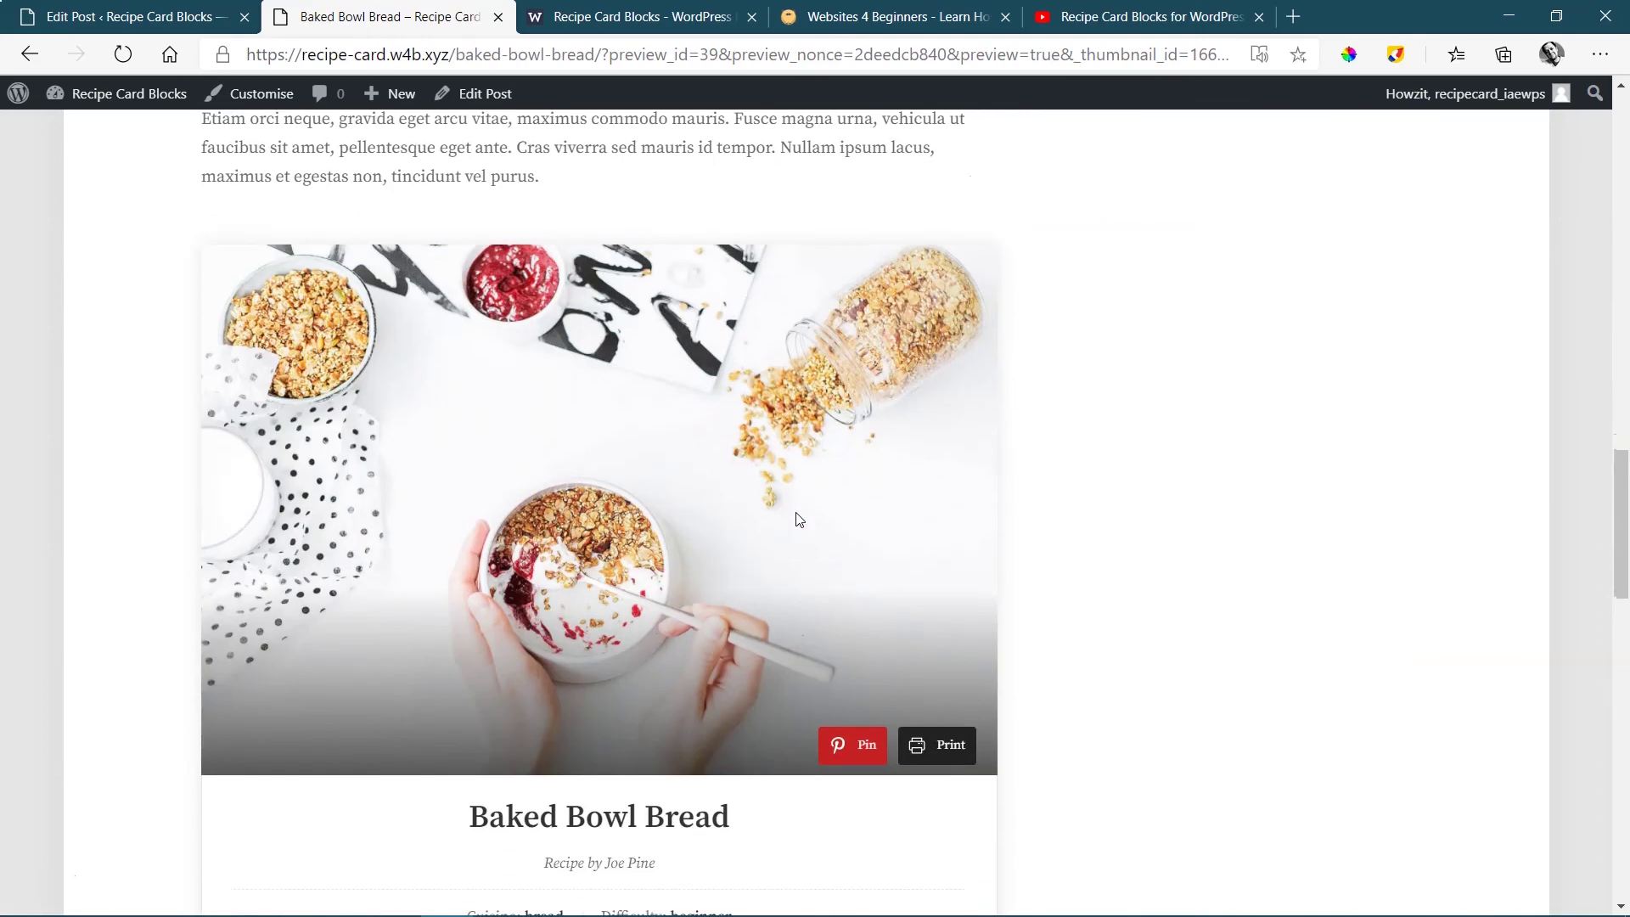
{"action": "scroll", "coordinate": [795, 518], "scroll_direction": "up", "scroll_amount": 15}
{"action": "scroll", "coordinate": [796, 517], "scroll_direction": "up", "scroll_amount": 5}
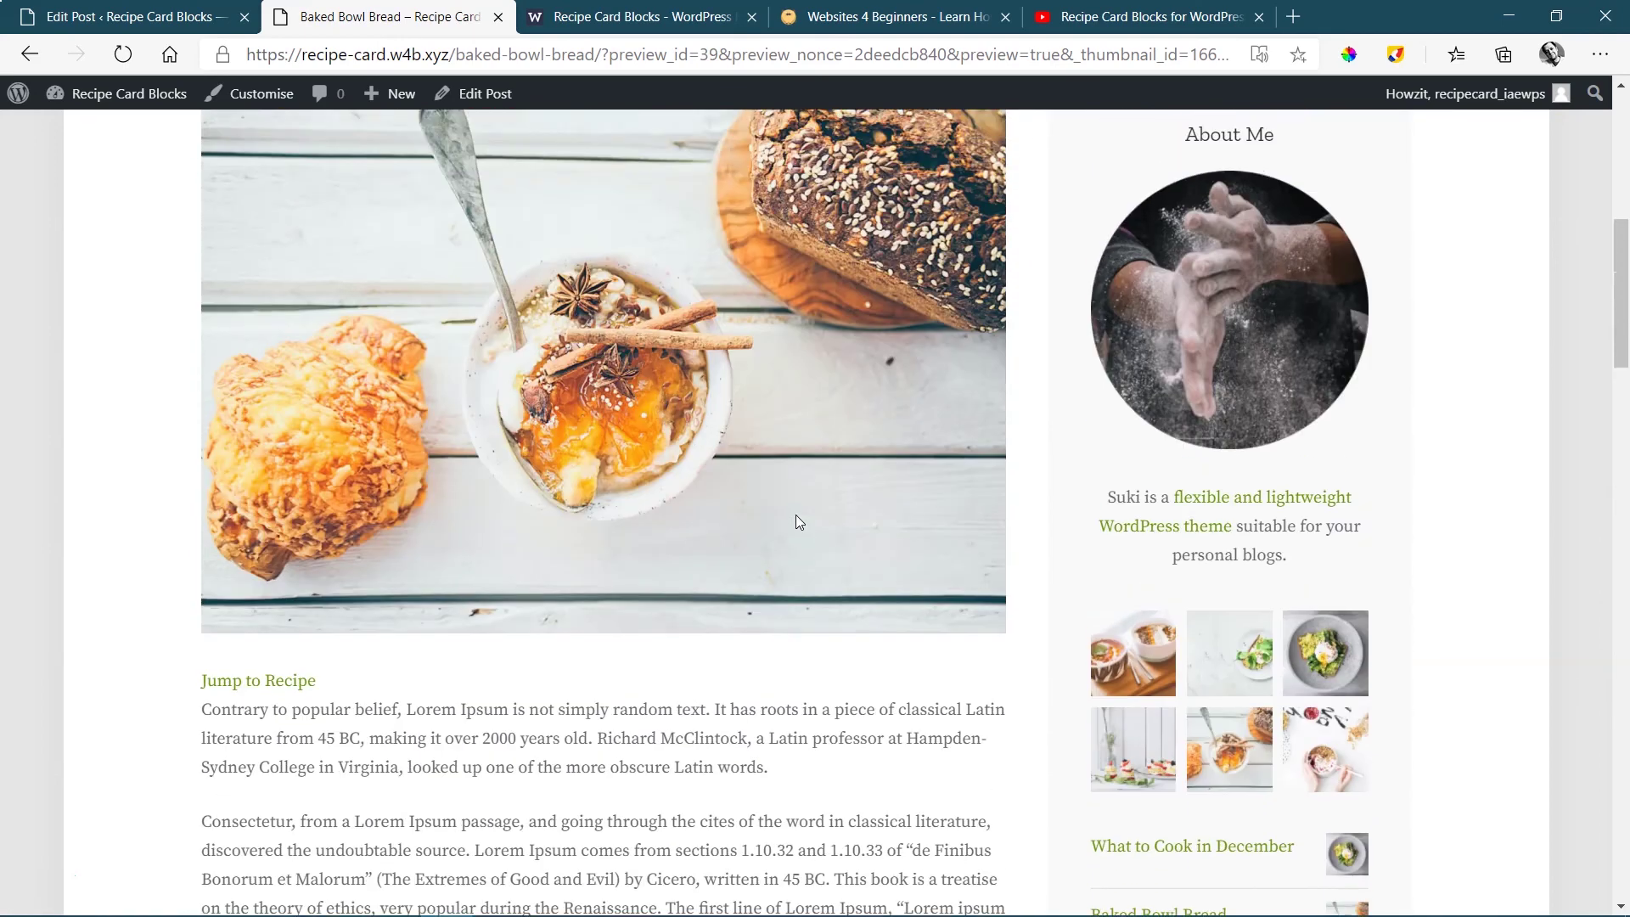